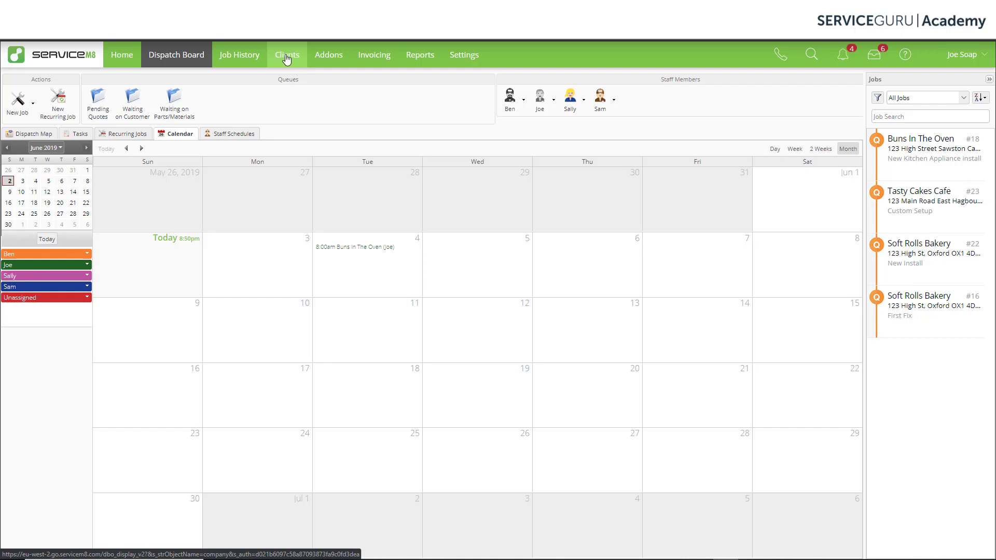
- Open the Buns In The Oven client record from Clients and show its Addons menu
click(286, 60)
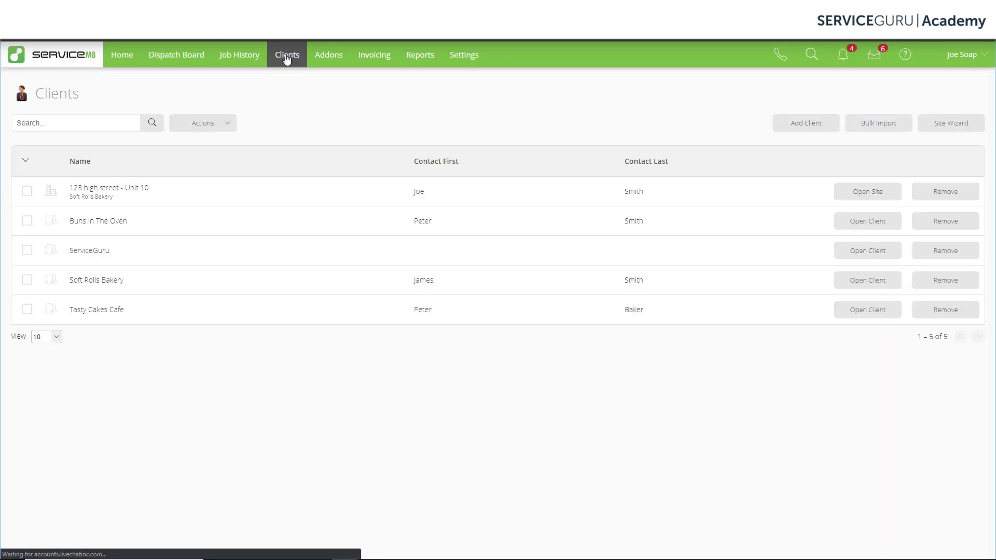
click(869, 223)
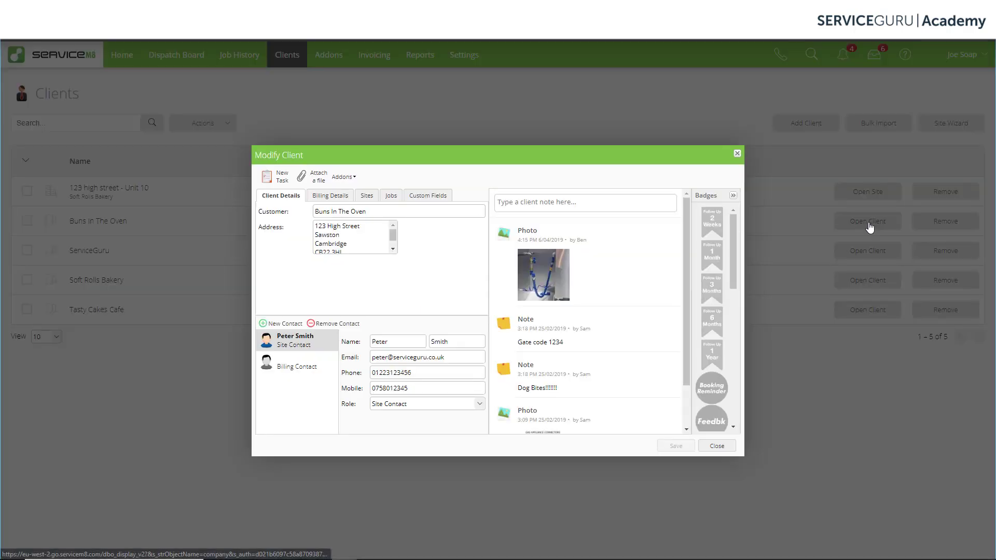
click(354, 179)
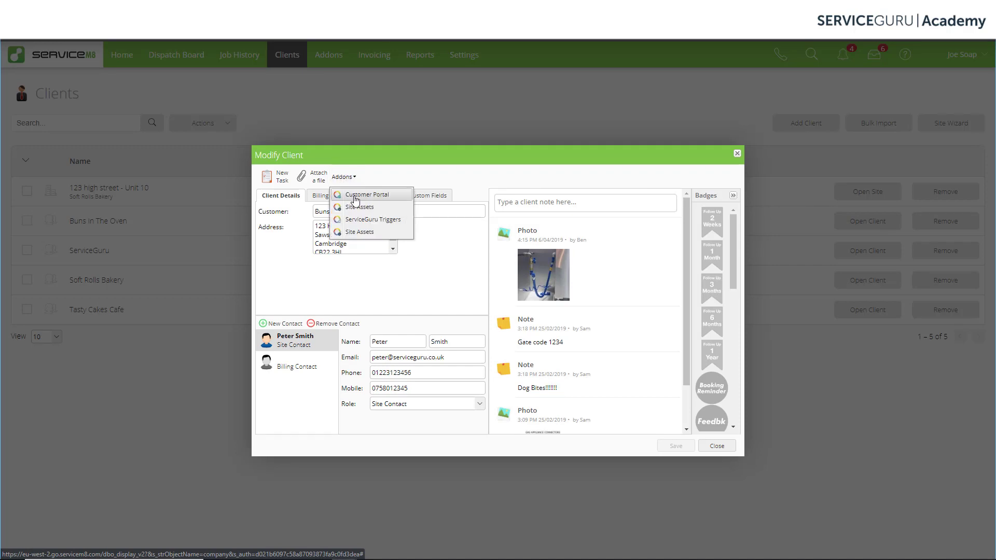
- Open the client's Customer Portal settings and switch the customer portal on
click(390, 198)
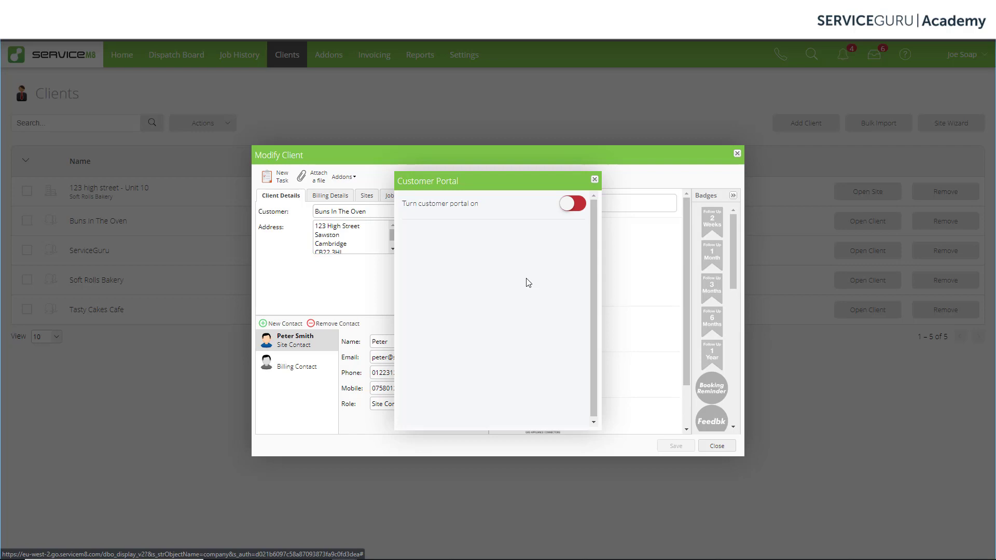
click(573, 205)
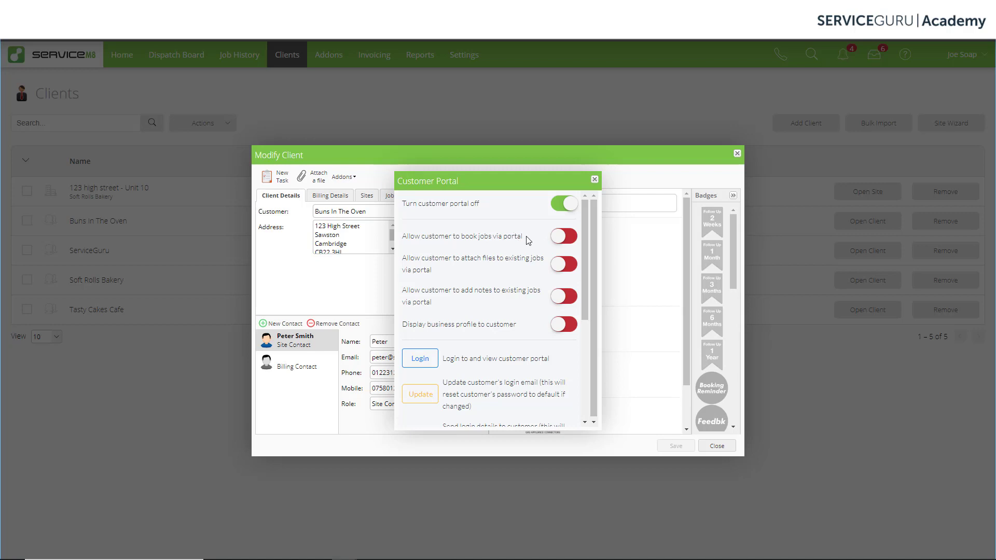
- Switch on the portal permissions for booking jobs, attaching files, adding notes and showing the business profile
click(564, 242)
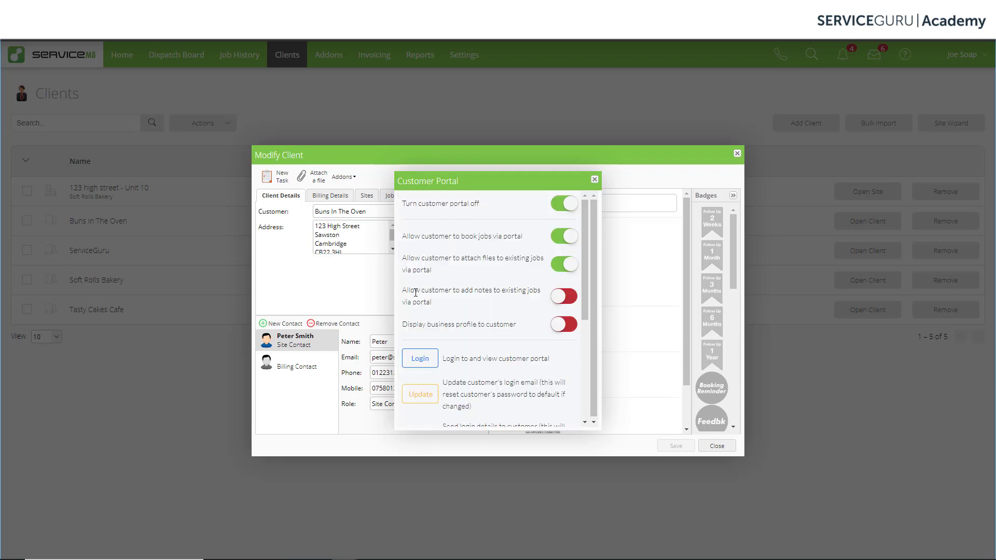
click(560, 302)
click(565, 301)
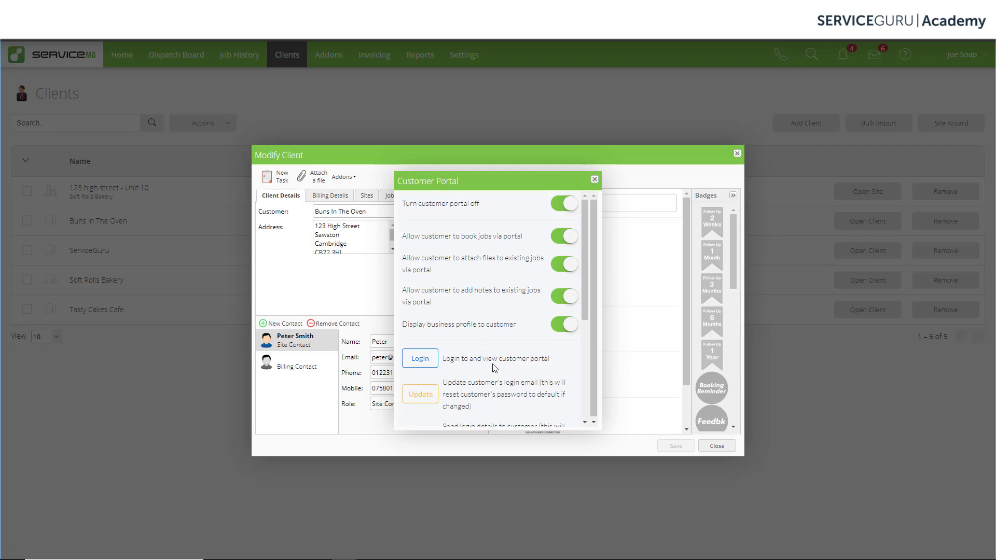
- Email the portal login details to the customer, generating a default client password
scroll(498, 371, down, 2)
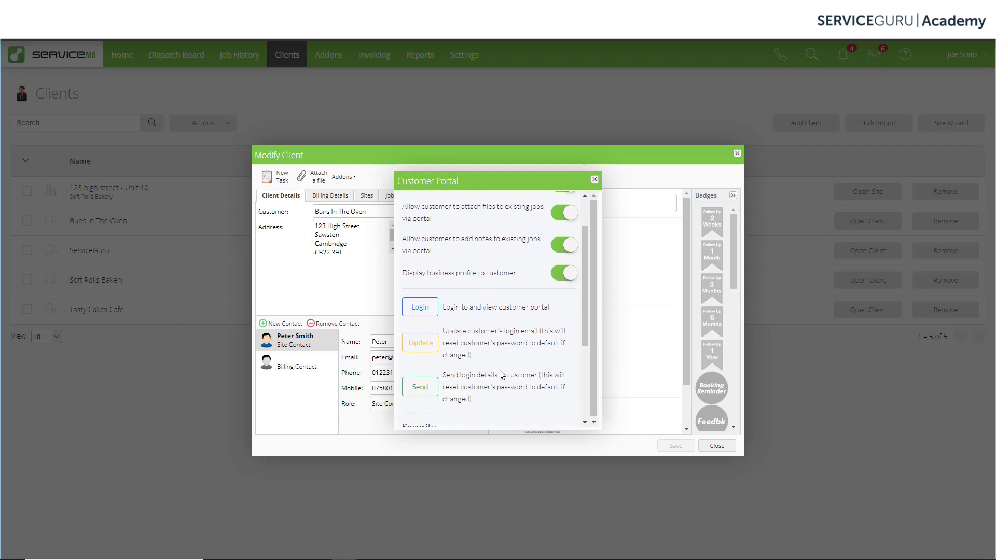
scroll(501, 374, down, 1)
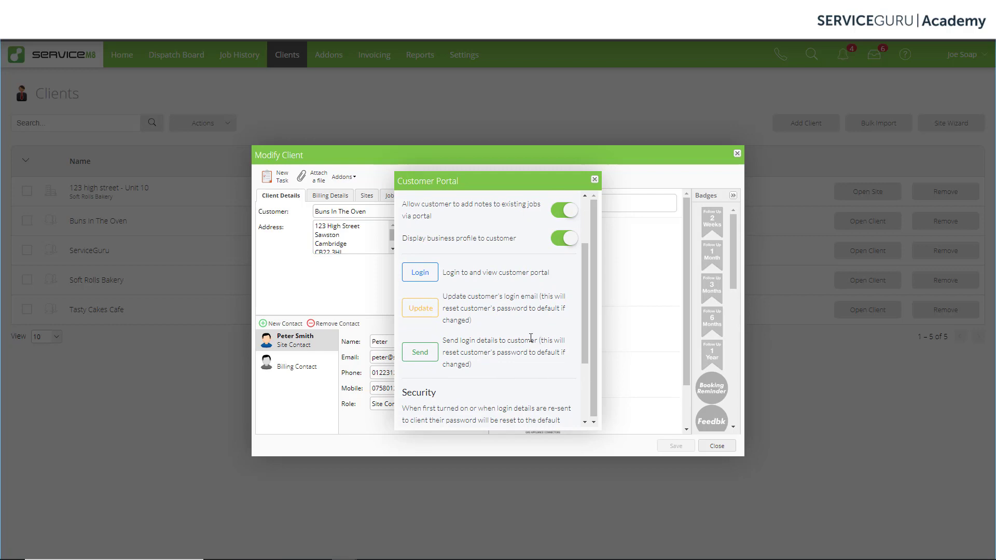
click(423, 358)
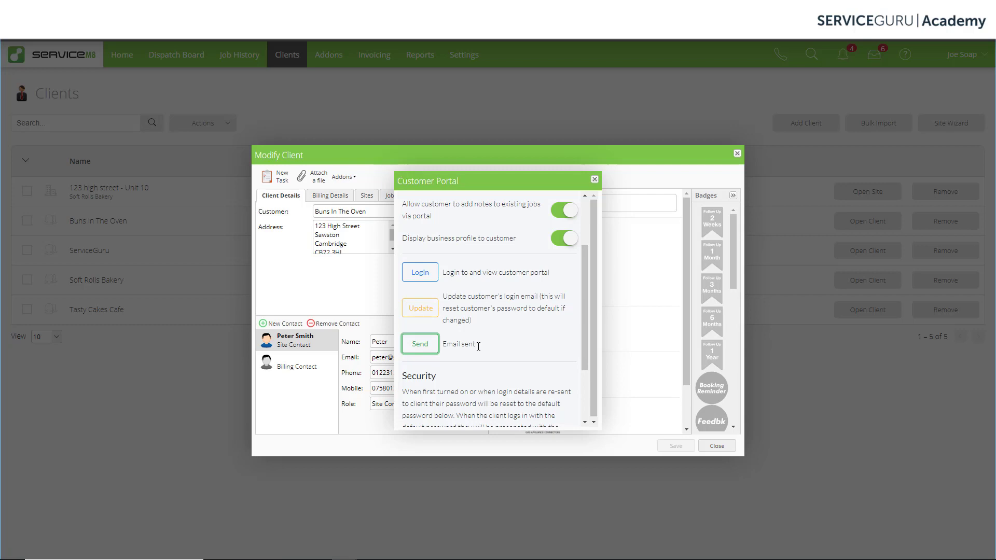
scroll(488, 346, down, 3)
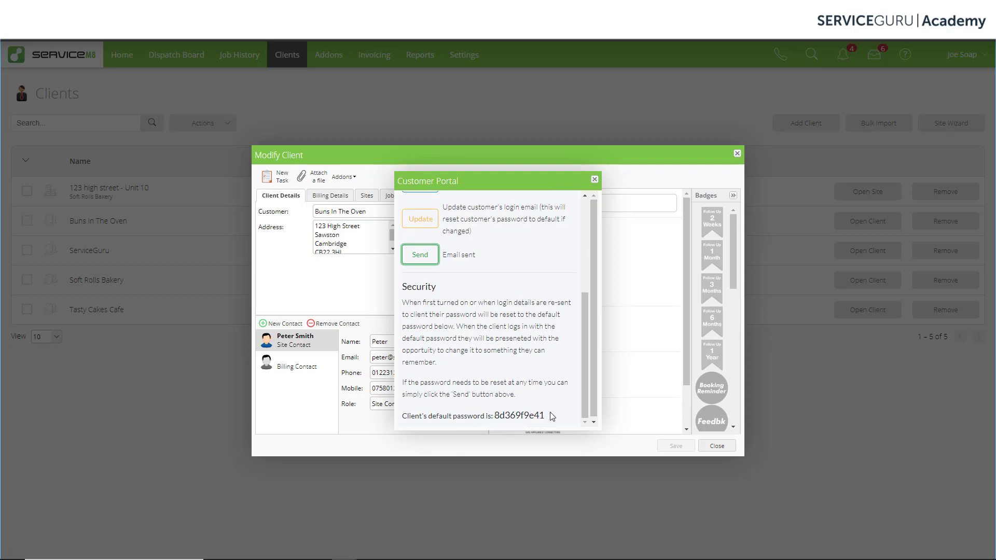
scroll(552, 416, up, 2)
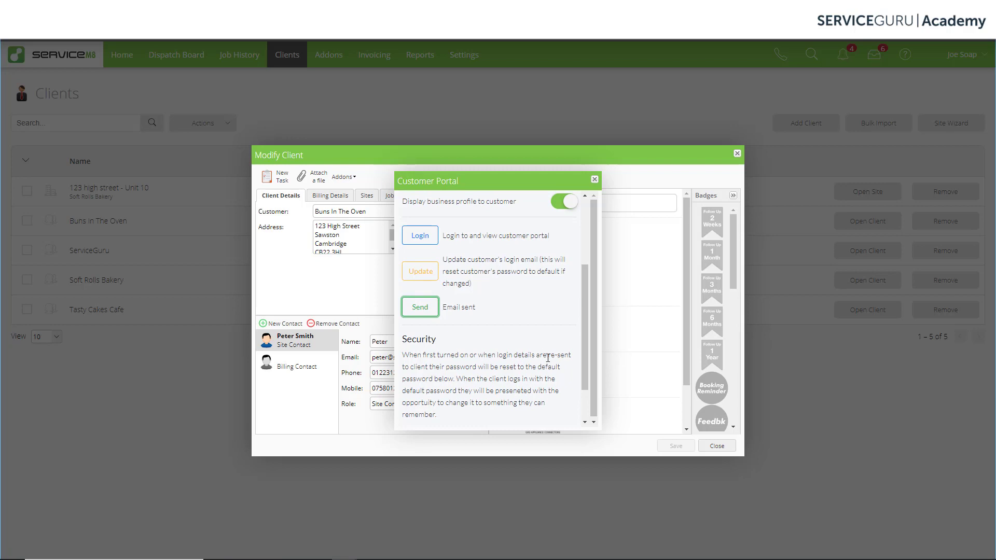
scroll(546, 358, up, 1)
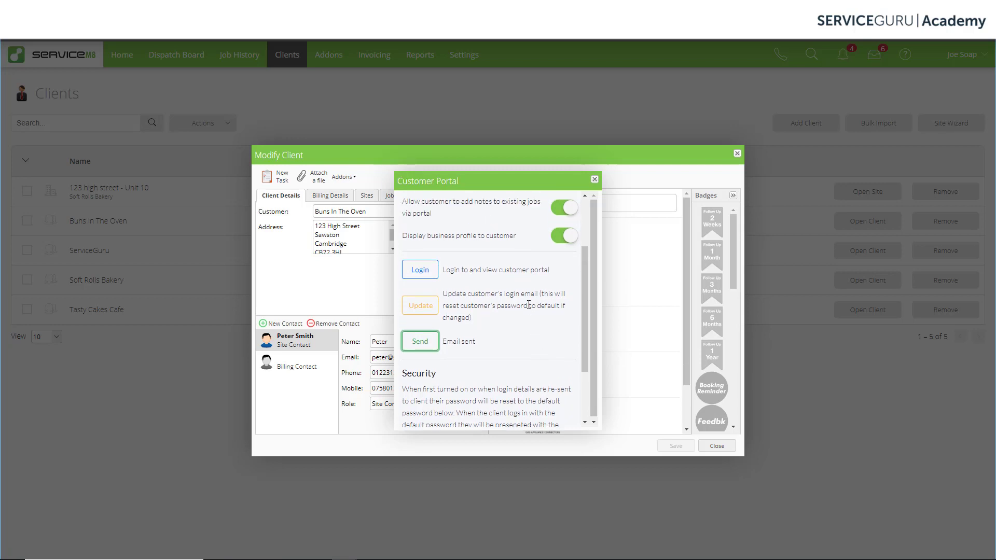
- Preview the customer's portal, then close the Customer Portal settings and the client record
click(419, 274)
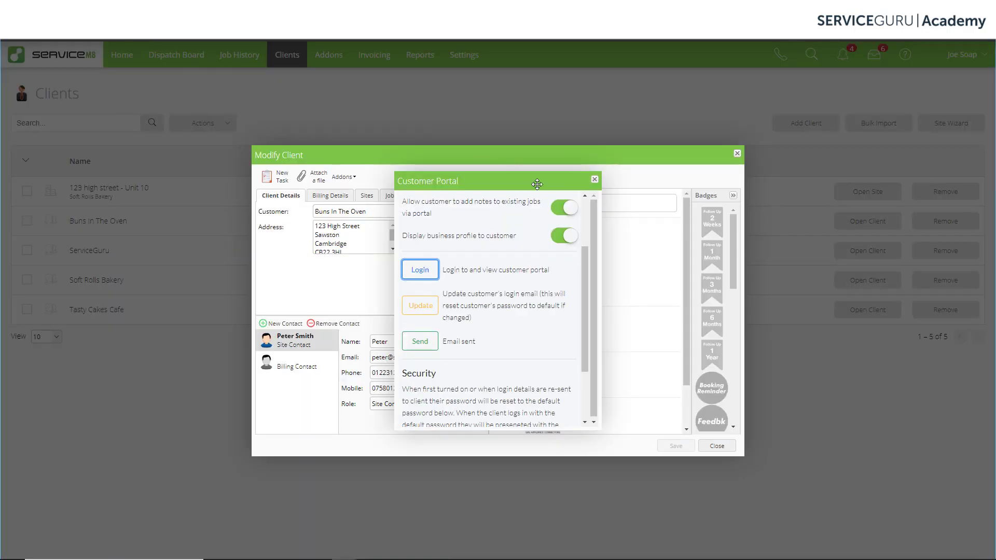
click(595, 179)
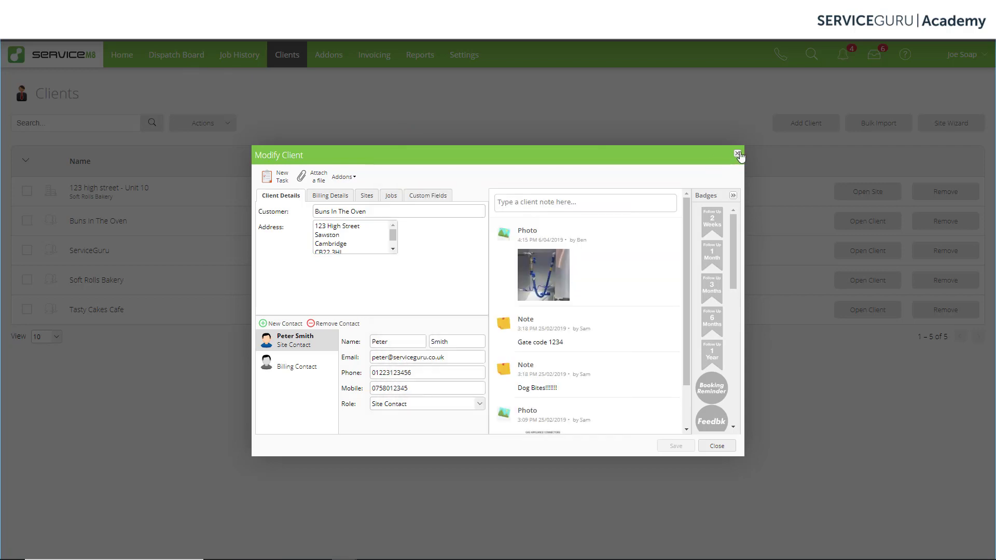
click(737, 153)
- Open job #18 from the Dispatch Board and bring up its Customer Portal settings
click(176, 57)
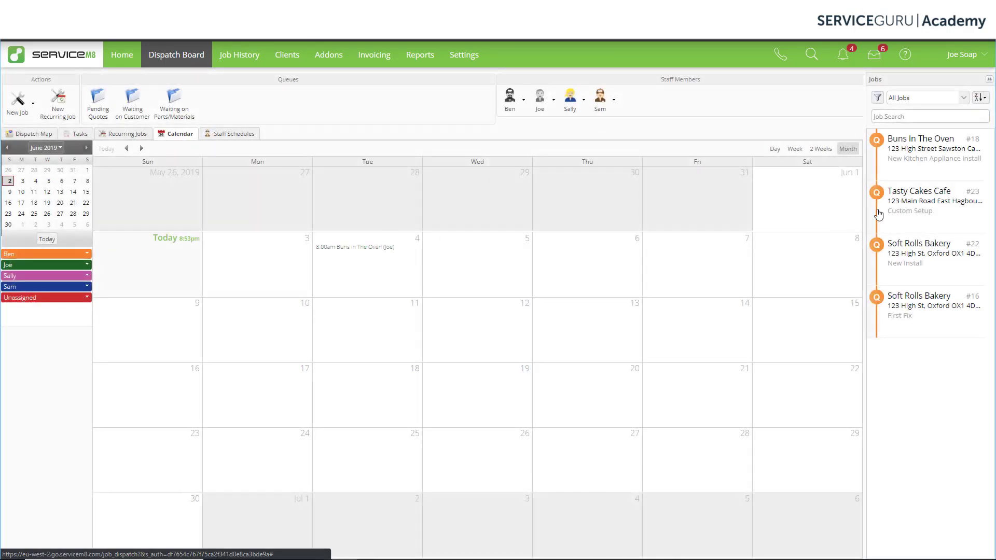
double_click(931, 154)
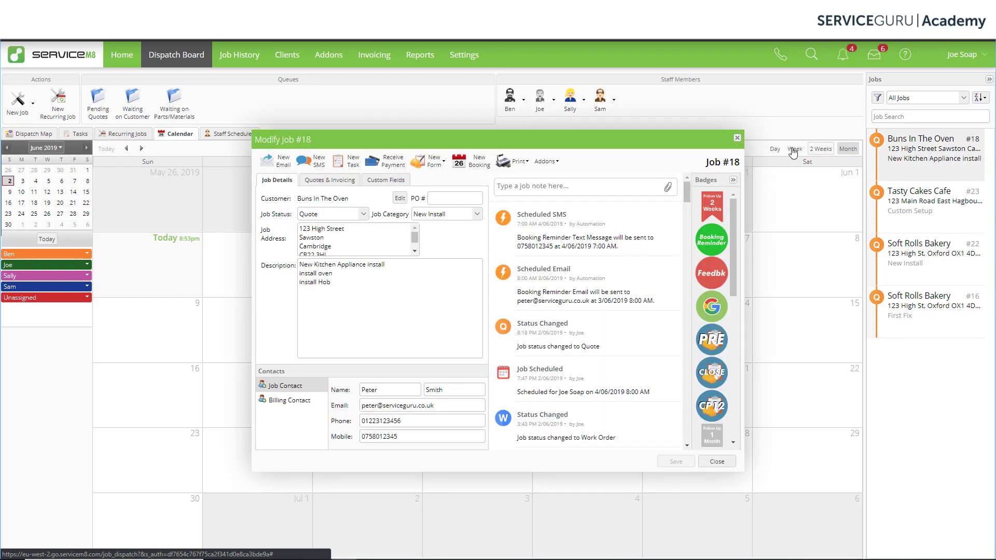
click(547, 161)
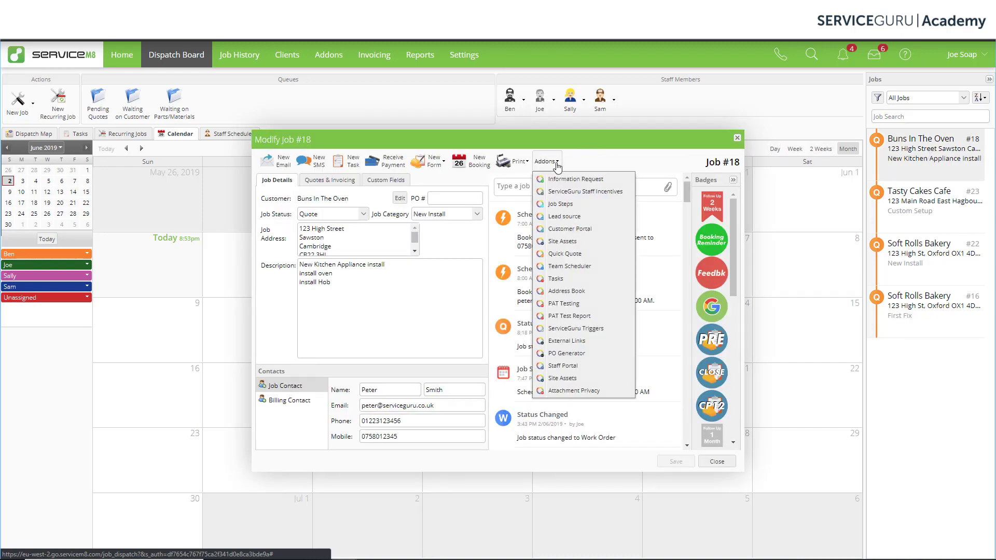
click(596, 234)
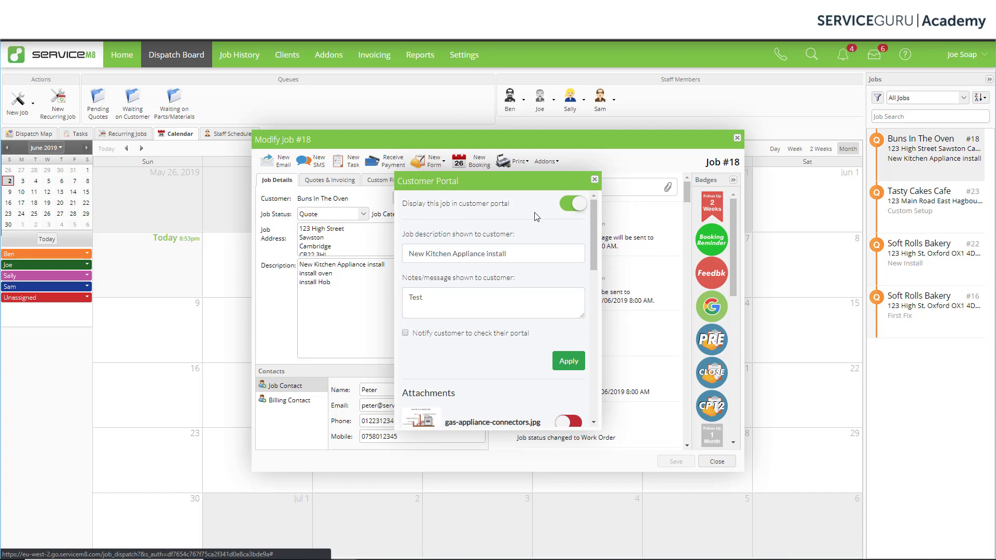
- Copy the job description line 'New Kitchen Appliance install' from job #18
click(578, 209)
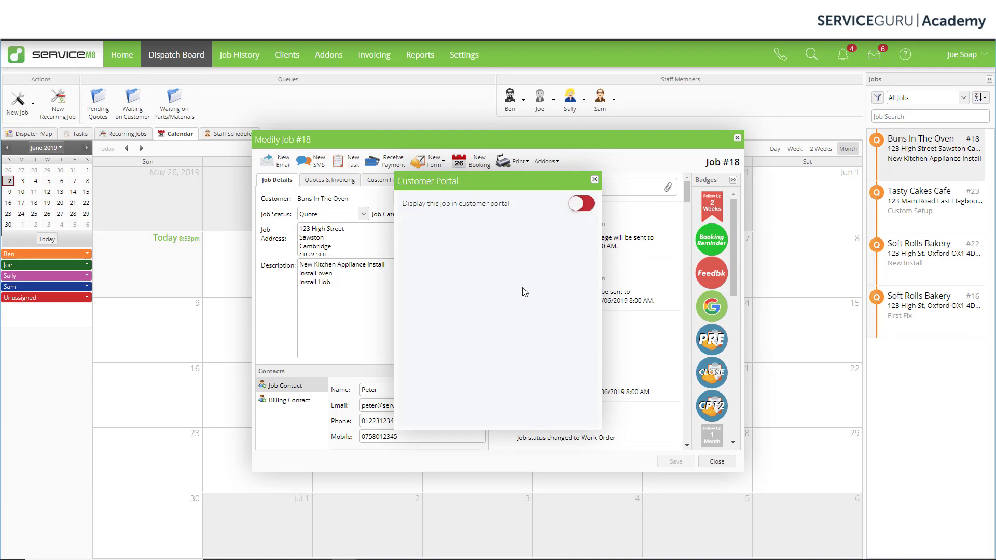
click(577, 205)
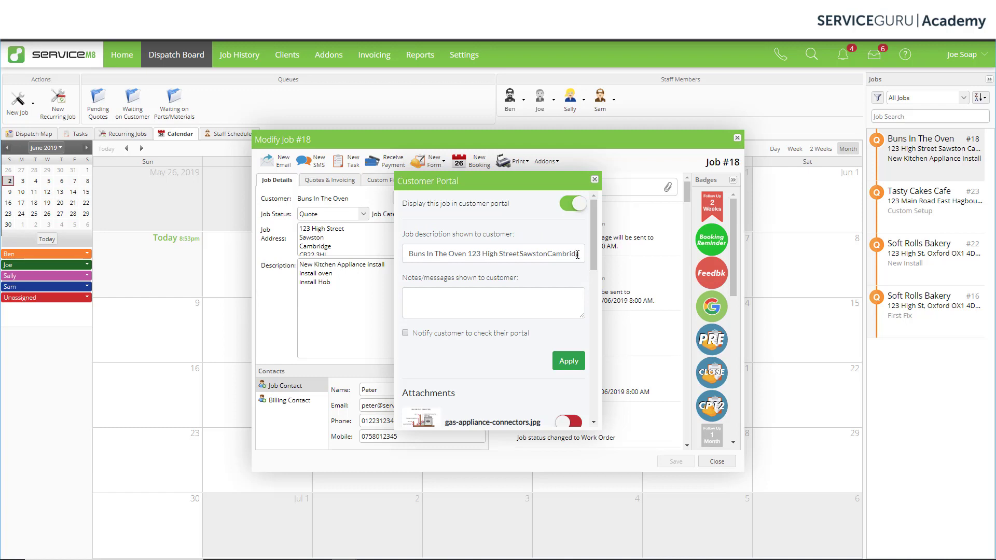
scroll(446, 255, down, 1)
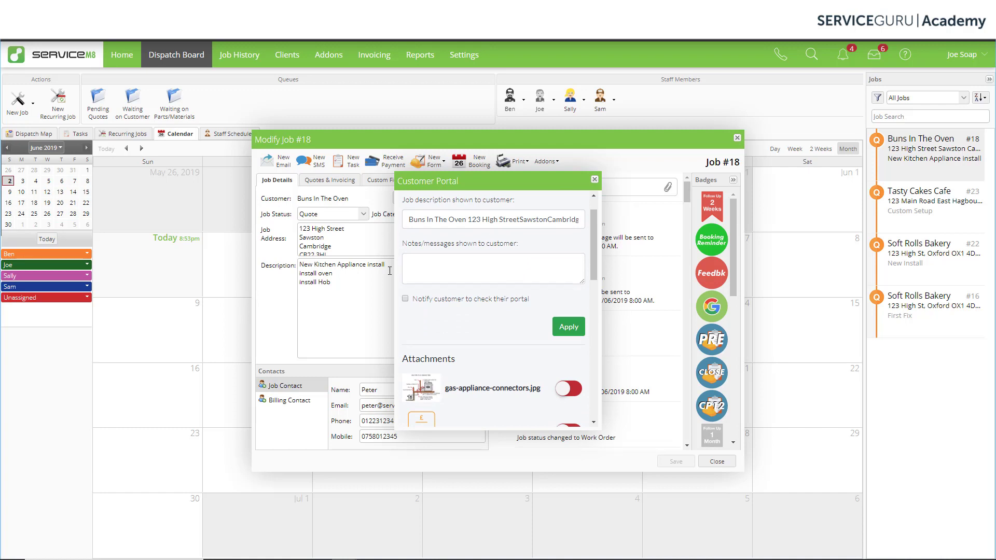
drag(389, 267, 308, 261)
right_click(308, 261)
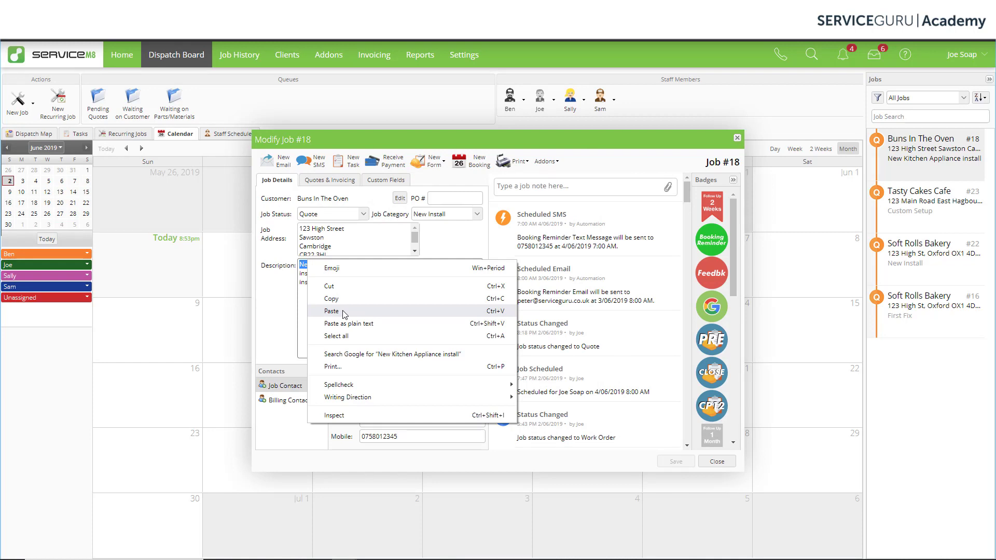
click(343, 300)
- Paste the line into the portal description and delete 'New Kitchen', leaving 'Appliance install'
click(553, 163)
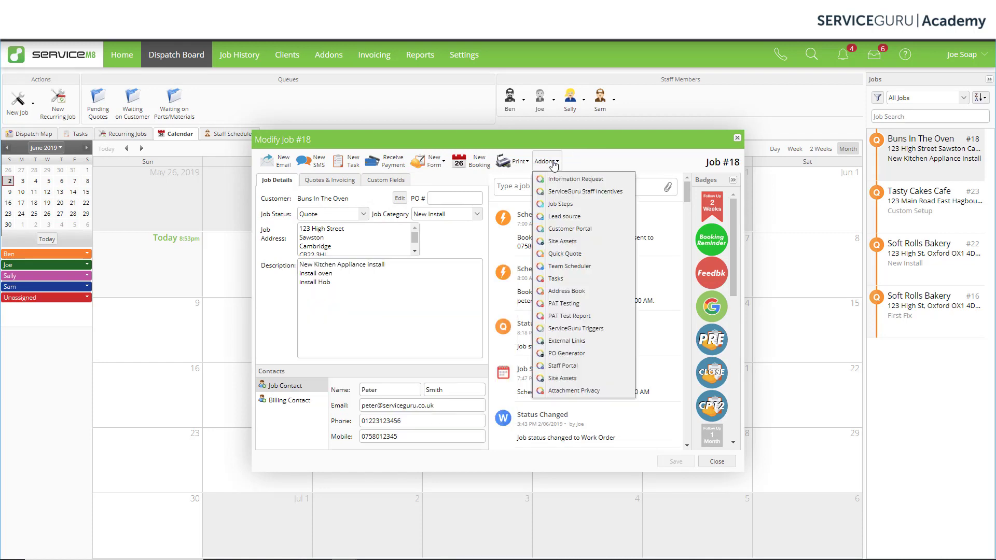
click(576, 228)
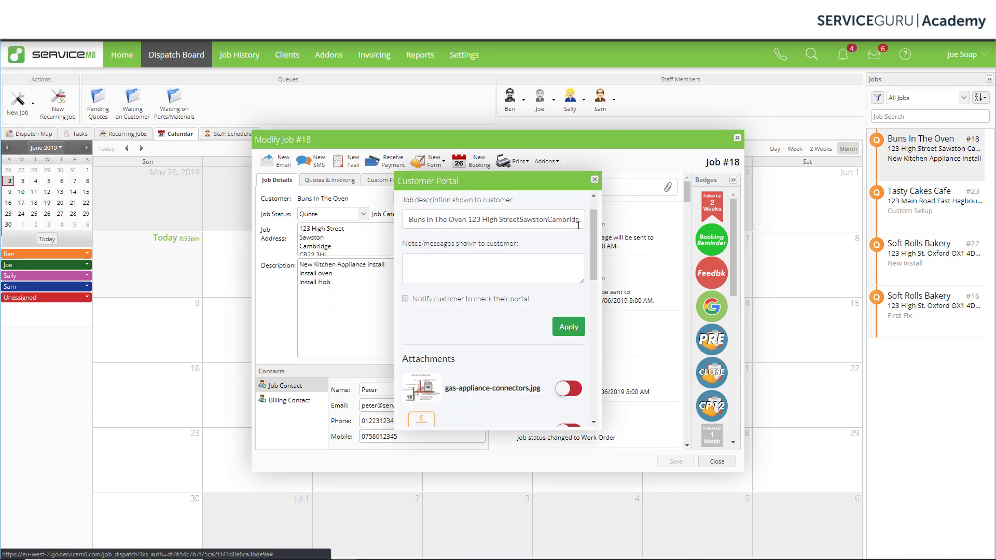
click(437, 215)
key(ctrl+a)
right_click(437, 215)
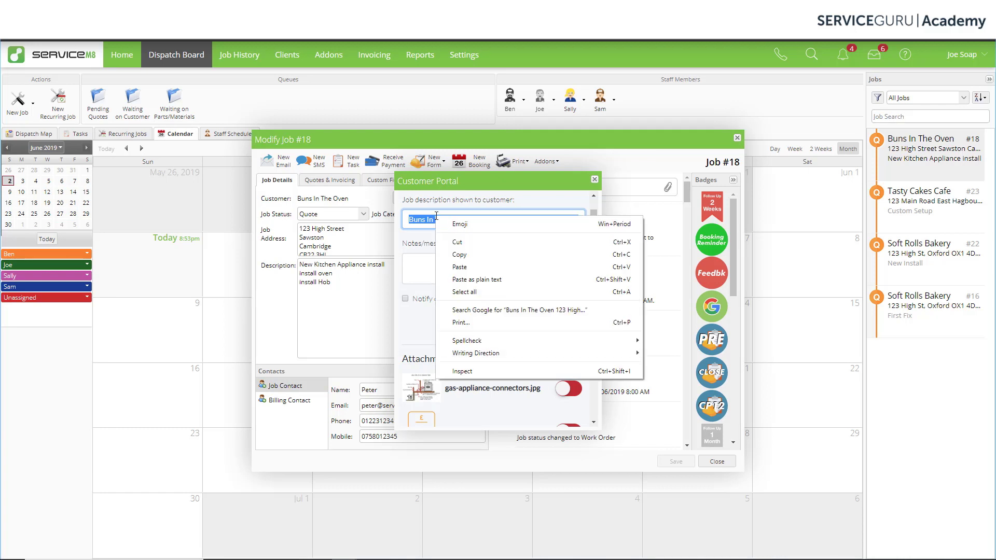
click(473, 269)
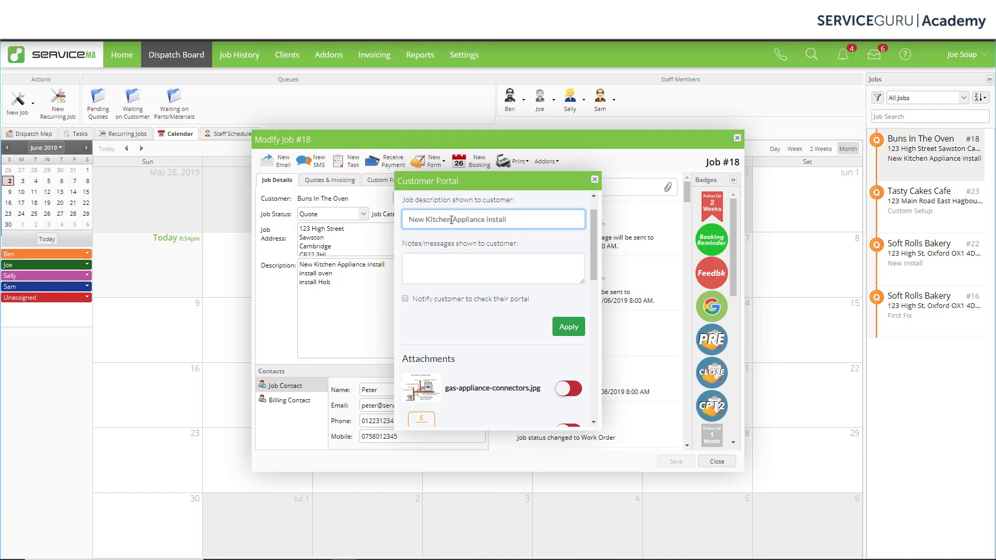
drag(451, 219, 409, 220)
key(BackSpace)
click(418, 258)
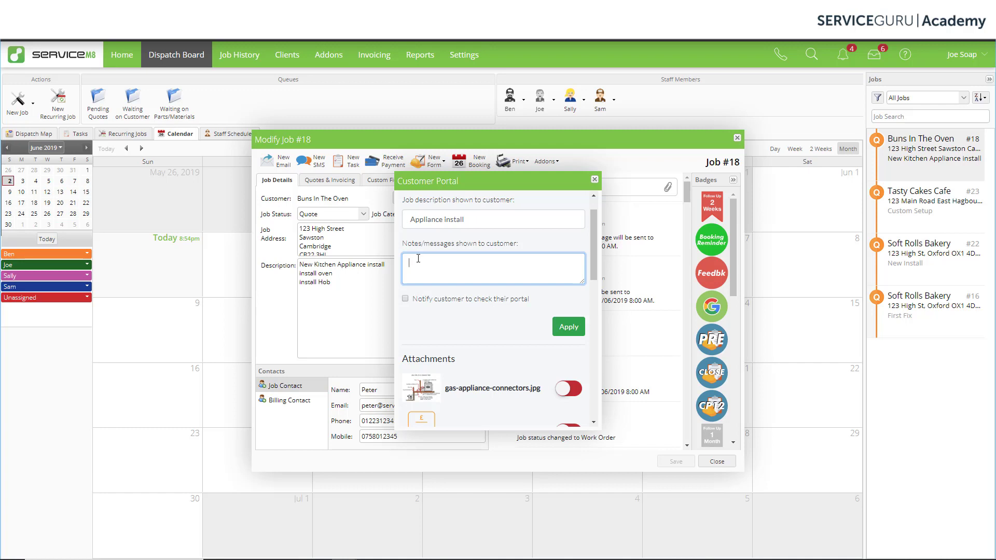
- Add the note 'Test', tick 'Notify customer to check their portal', and apply
text(Test)
click(406, 299)
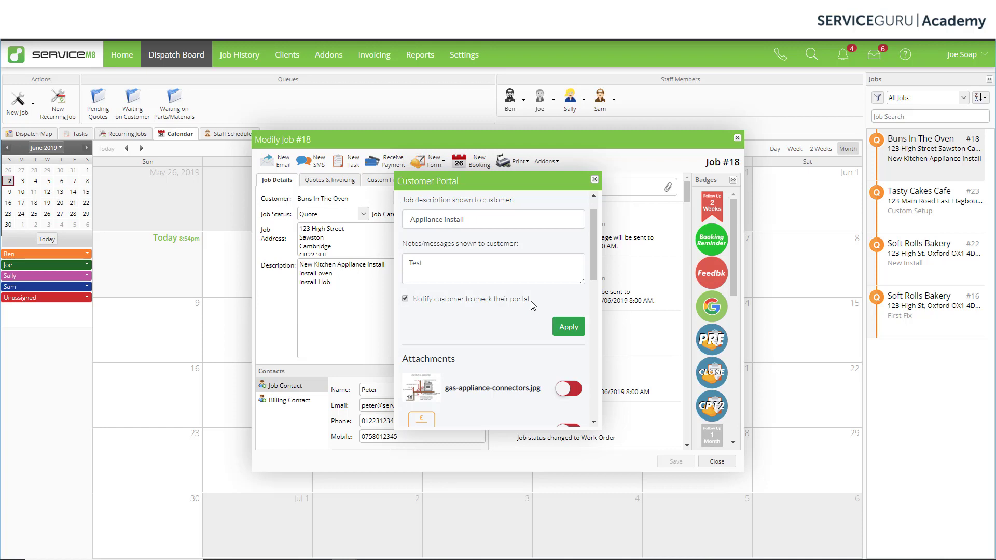
click(568, 327)
scroll(502, 346, down, 3)
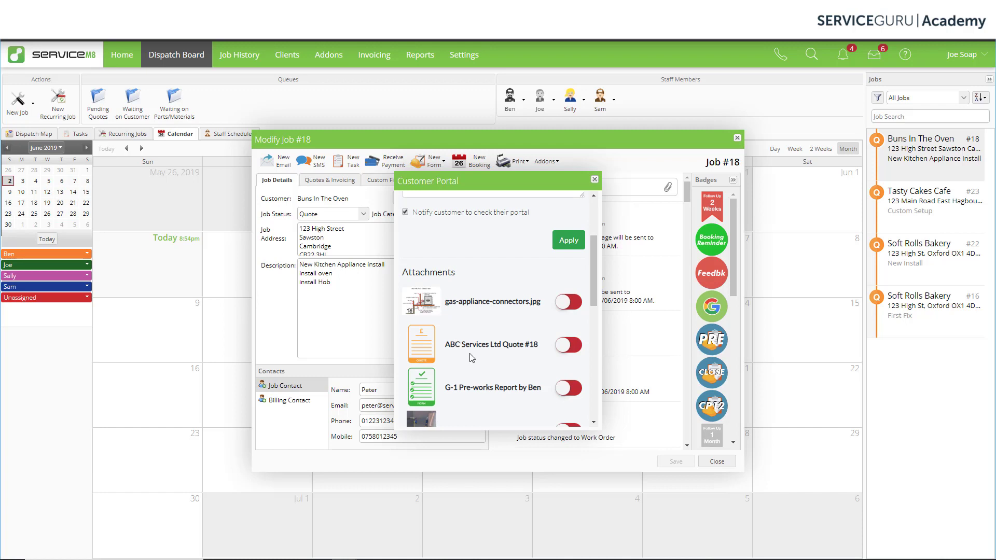
- Share Quote #18, the G-1 Pre-works Report, the first photo and the video with the customer
scroll(472, 357, down, 2)
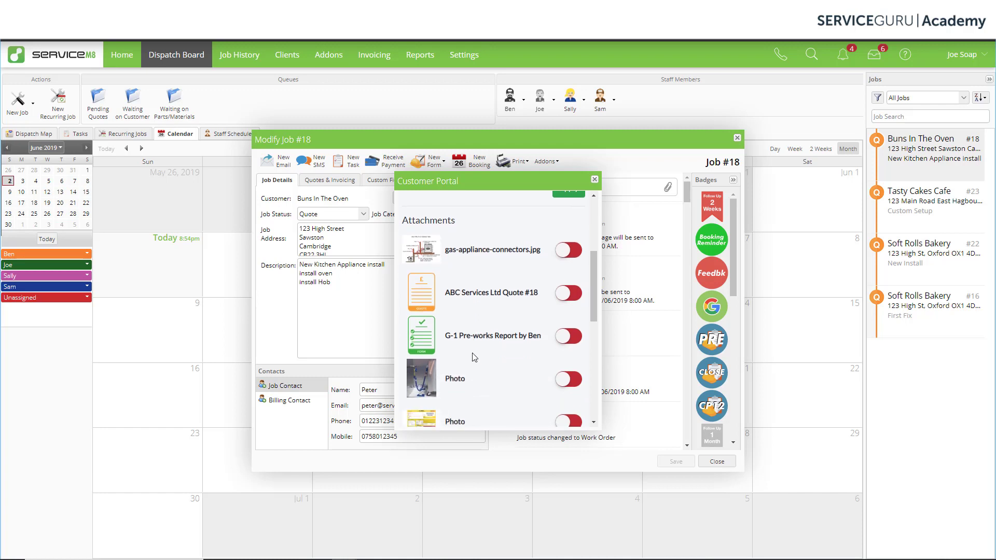
click(560, 294)
click(560, 338)
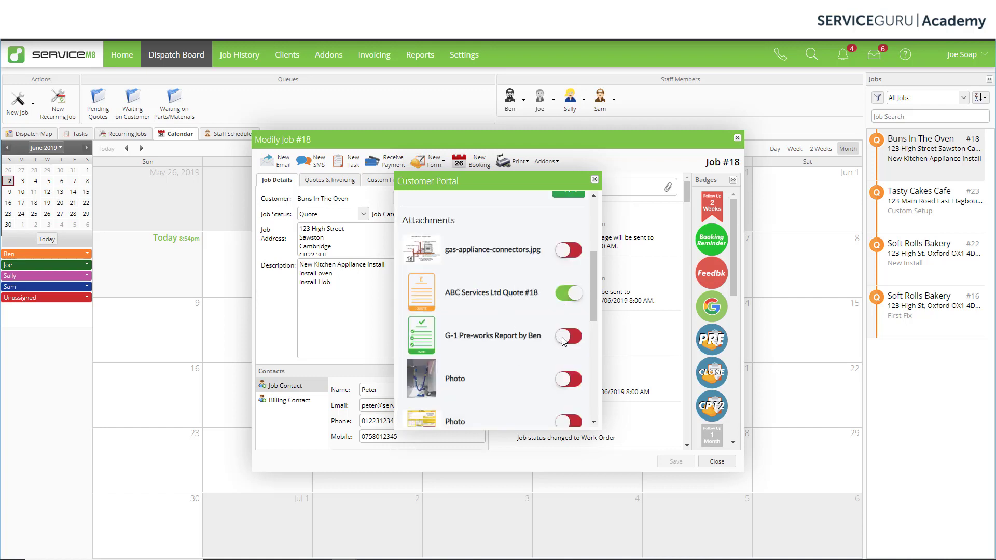
click(564, 385)
scroll(542, 378, down, 10)
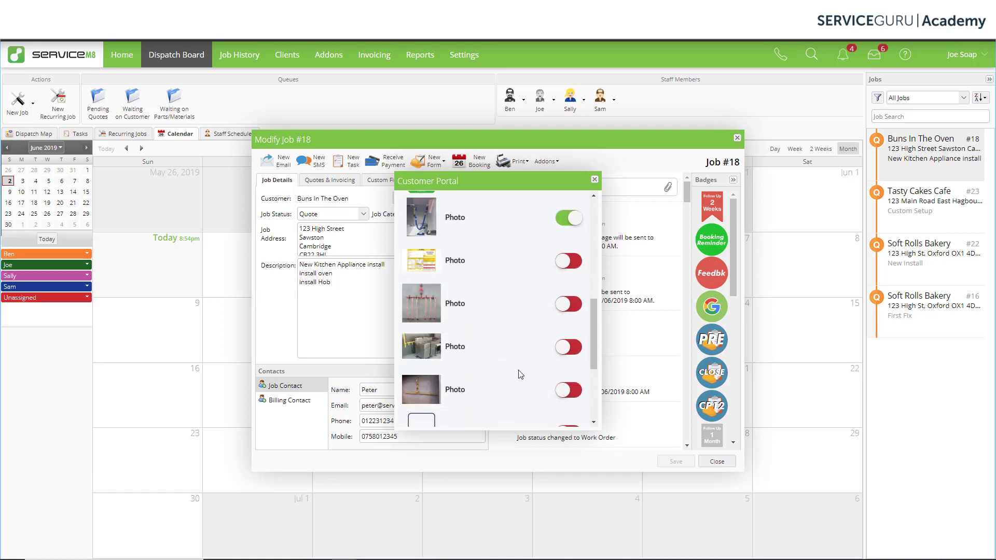
scroll(521, 360, down, 1)
click(563, 302)
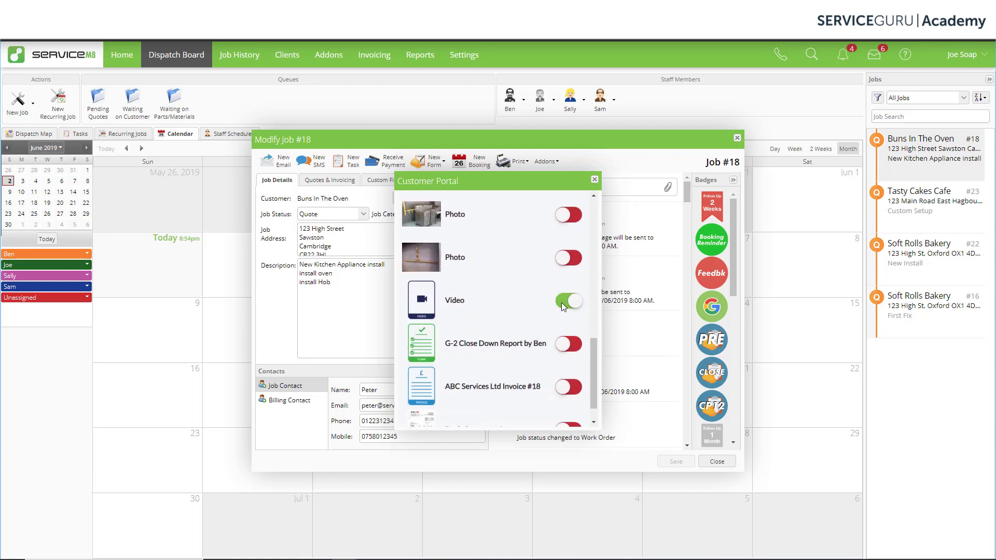
scroll(535, 338, up, 1)
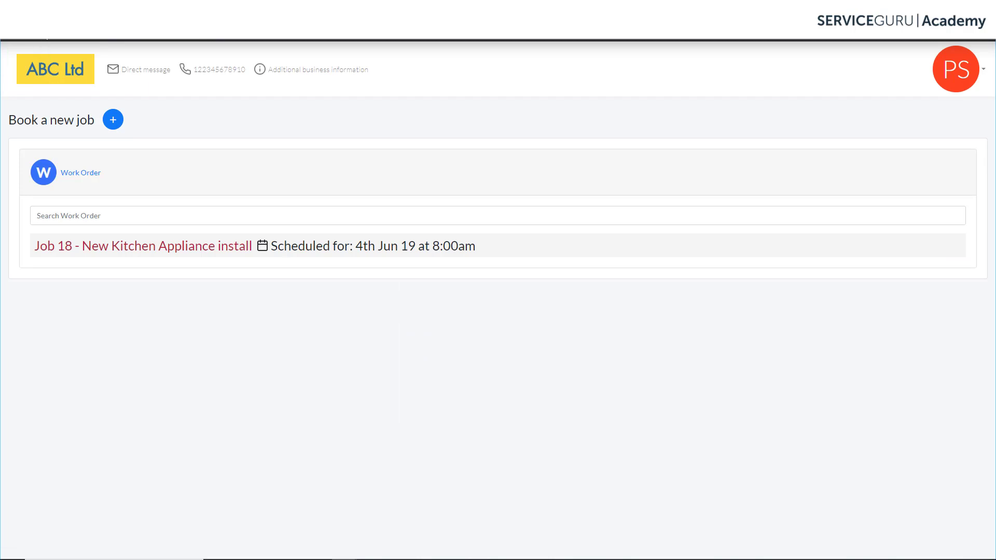
- Apply job 18's portal settings and reload the portal to show 'Appliance install' under Quote
key(F5)
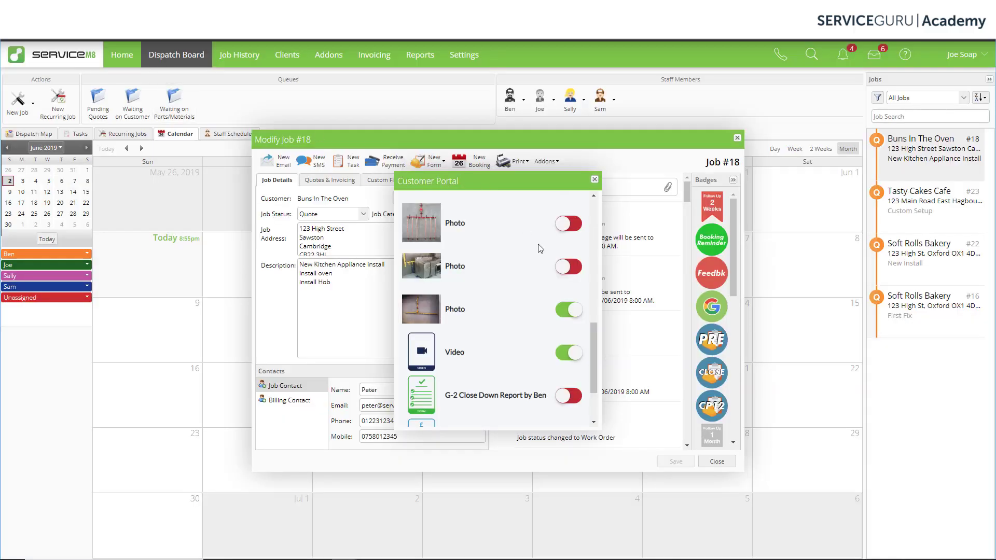
scroll(537, 260, up, 10)
scroll(537, 259, up, 3)
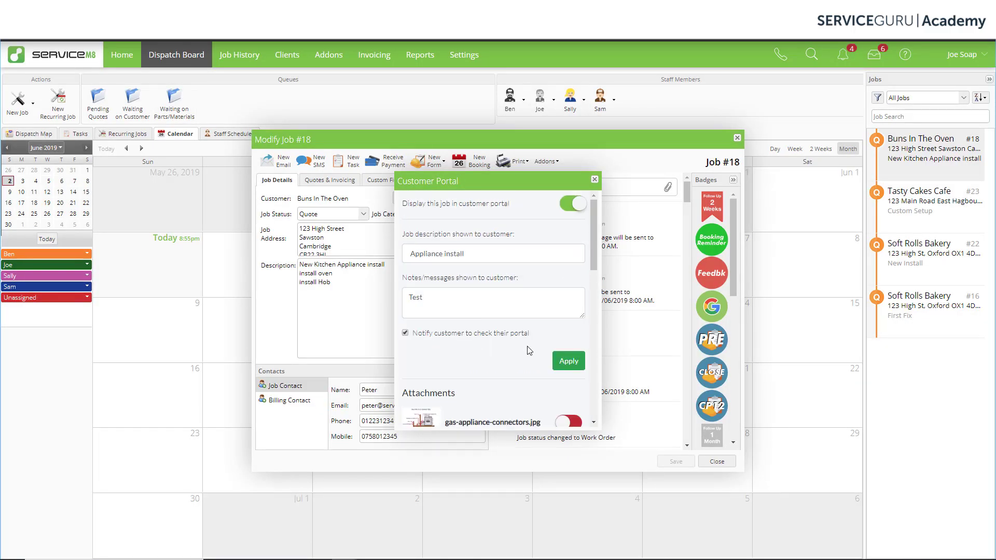
click(564, 357)
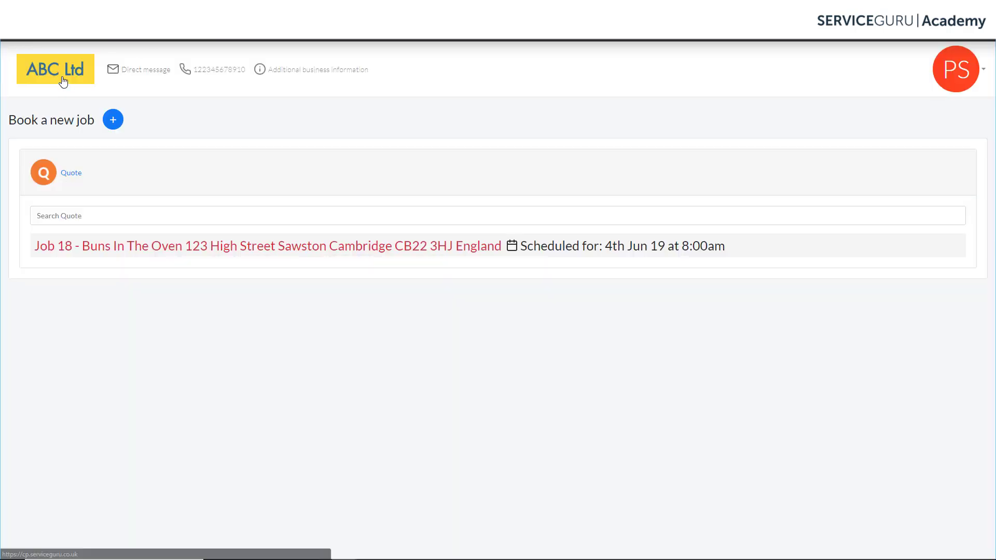
click(45, 40)
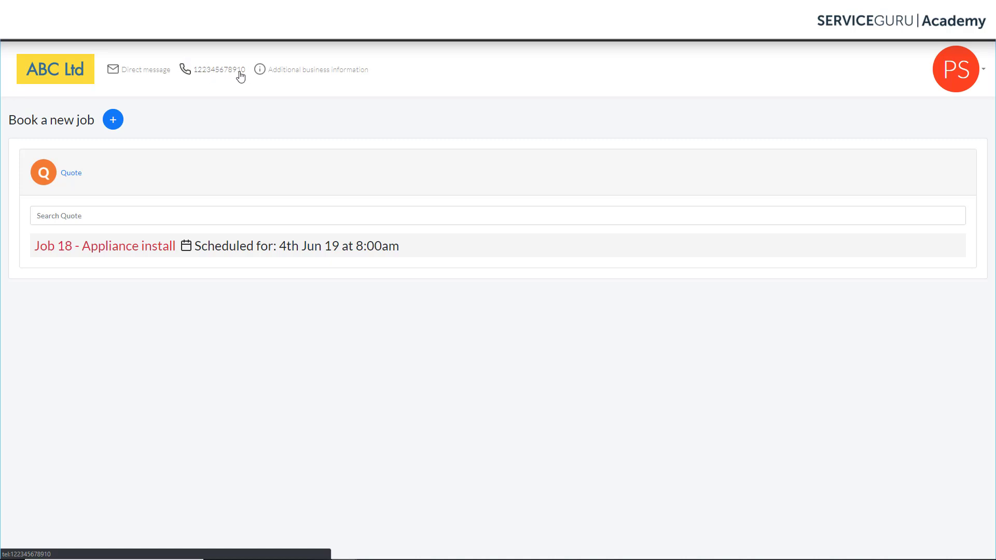
- Look over the additional business information, close the Business profile, and start booking a new job
click(311, 74)
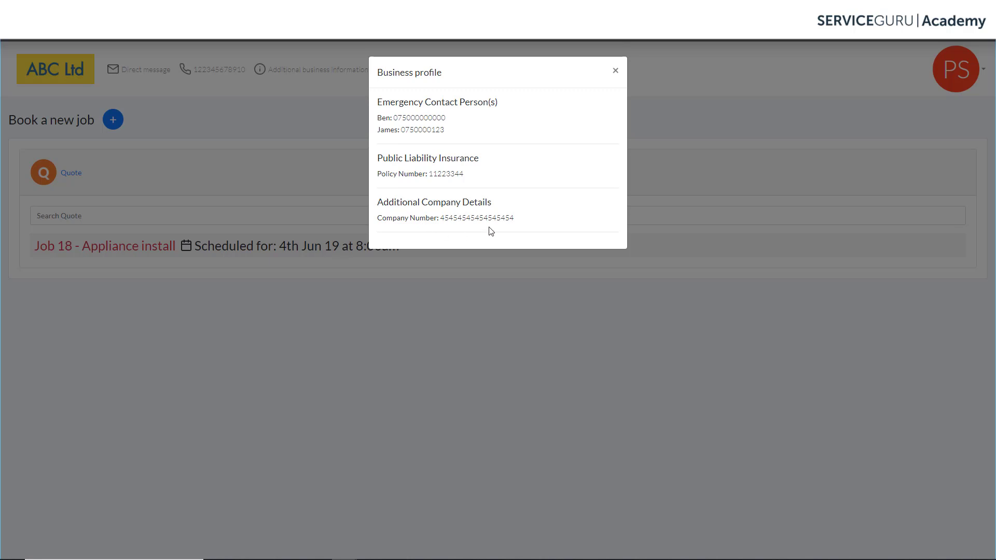
click(613, 73)
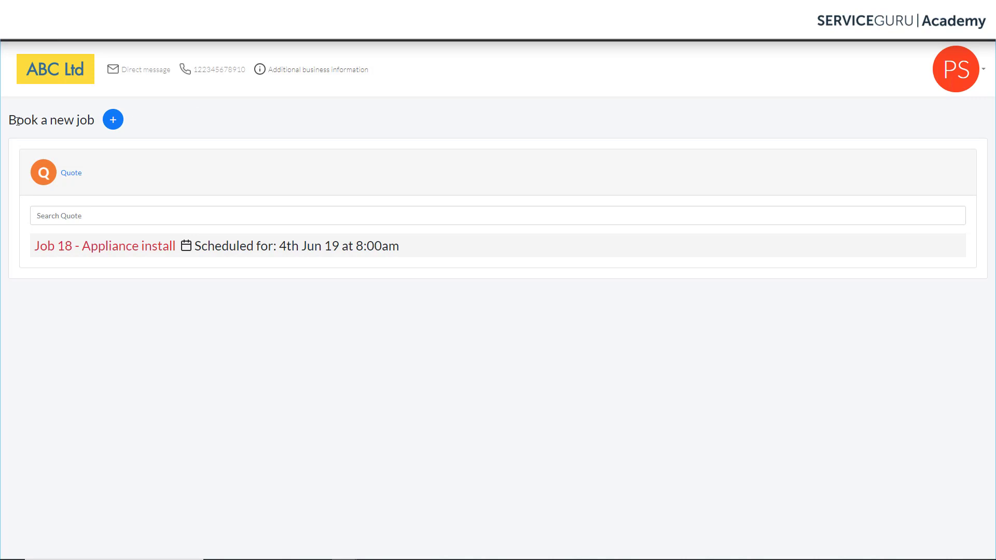
click(114, 124)
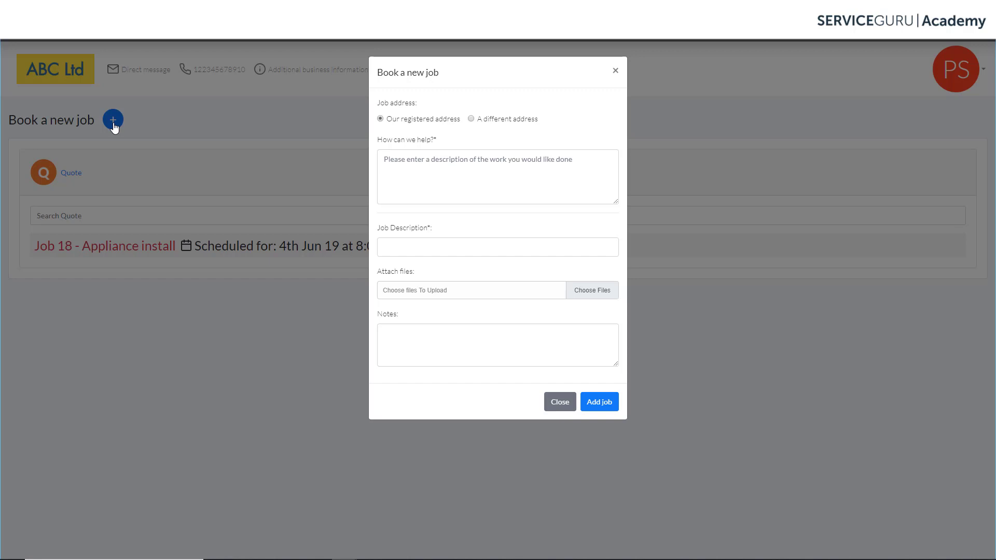
- Dismiss the Book a new job form and expand Job 18 - Appliance install
click(615, 71)
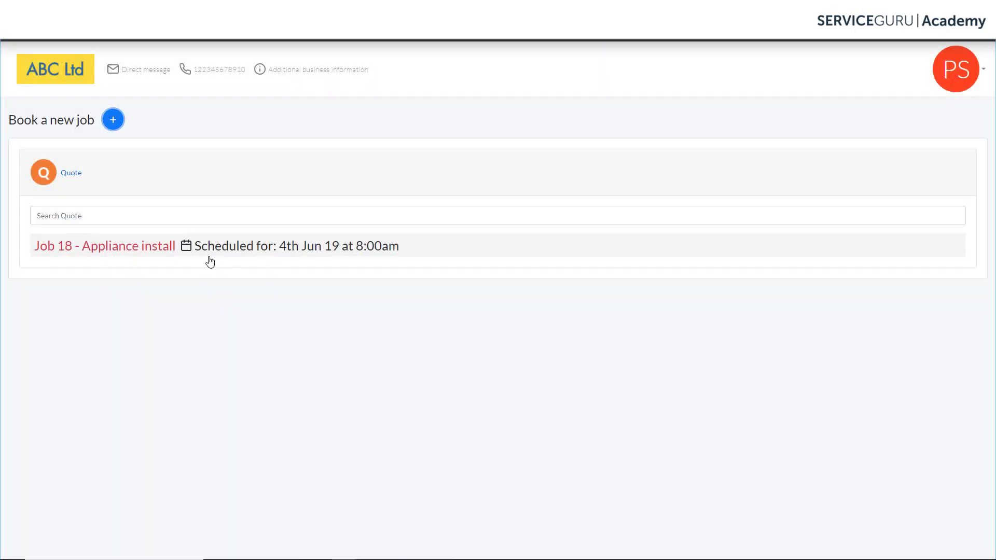
click(151, 251)
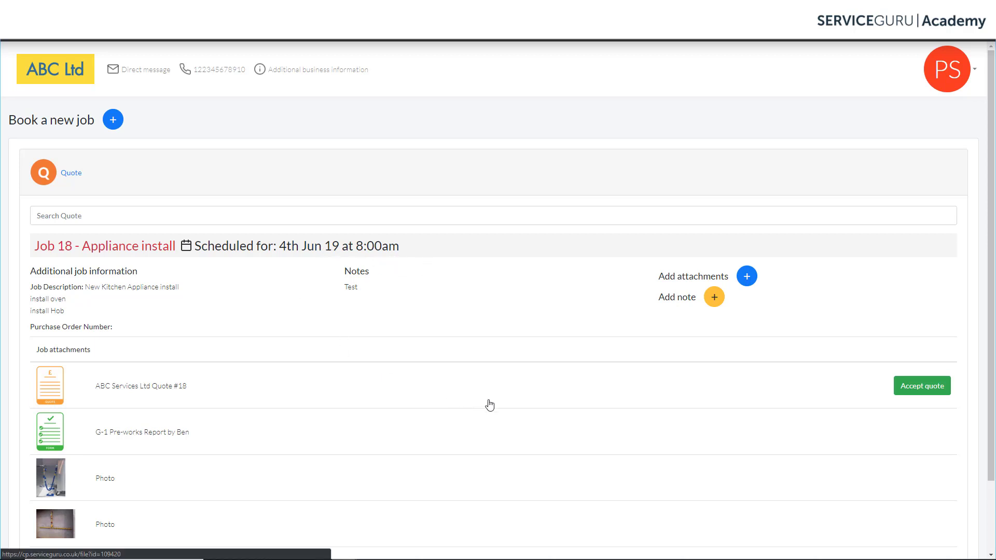
- Preview ABC Services Ltd Quote #18, then accept it and agree to the terms of service
scroll(490, 405, down, 3)
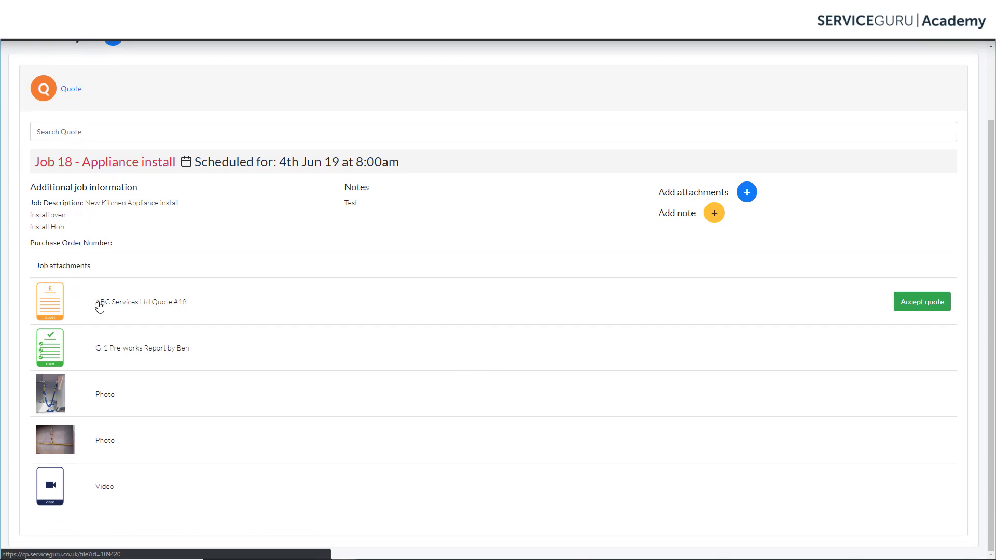
click(150, 305)
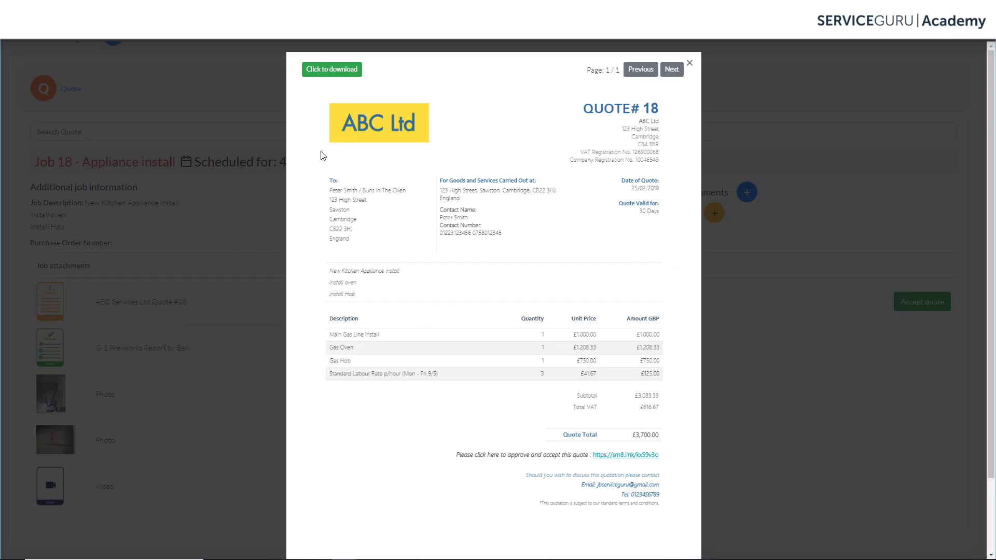
click(690, 65)
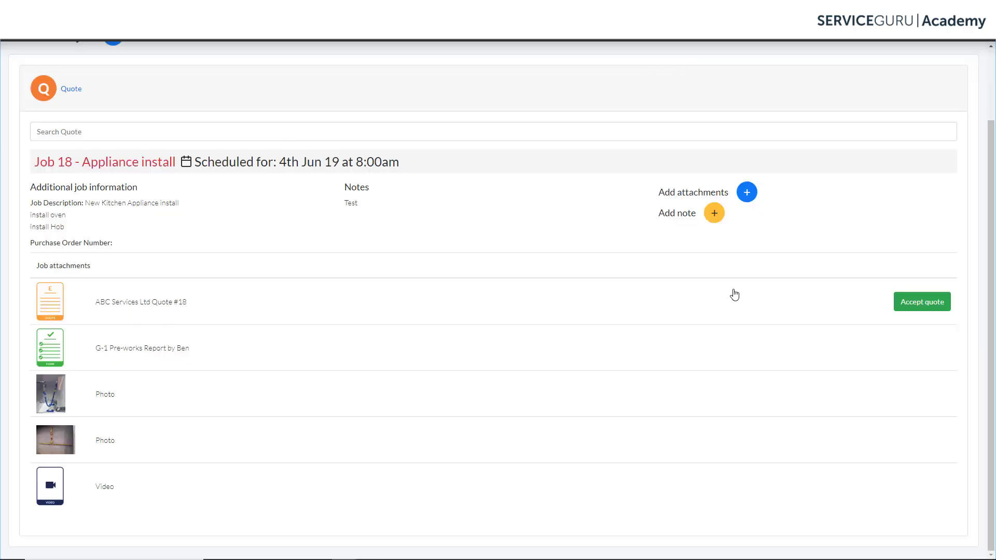
click(928, 308)
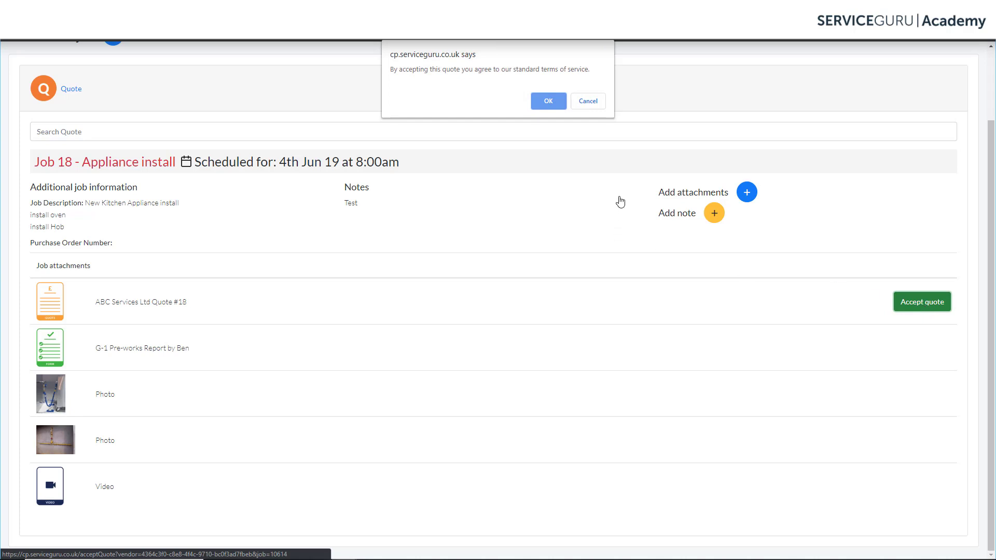
click(553, 104)
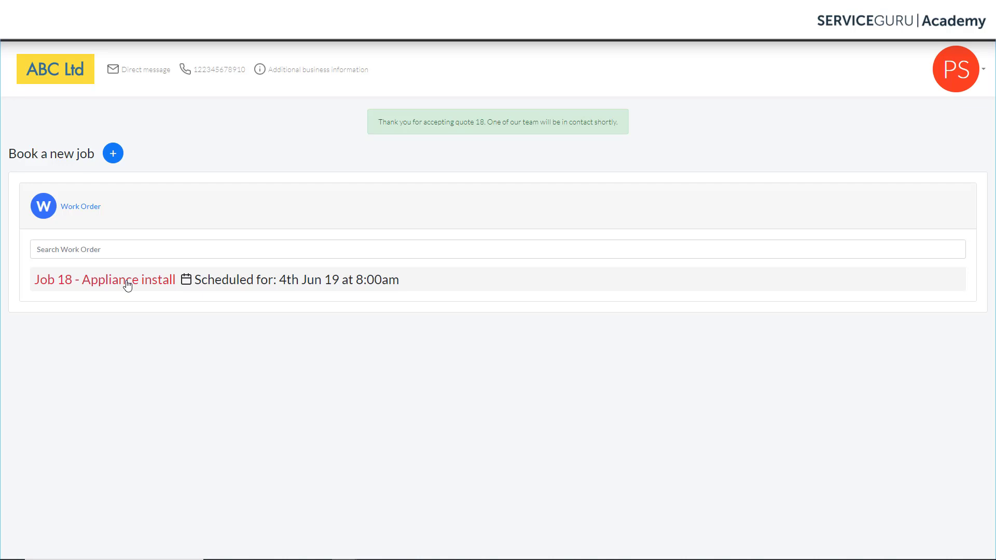
- Add a note containing an access code to Job 18's work order, then re-expand the job
click(127, 282)
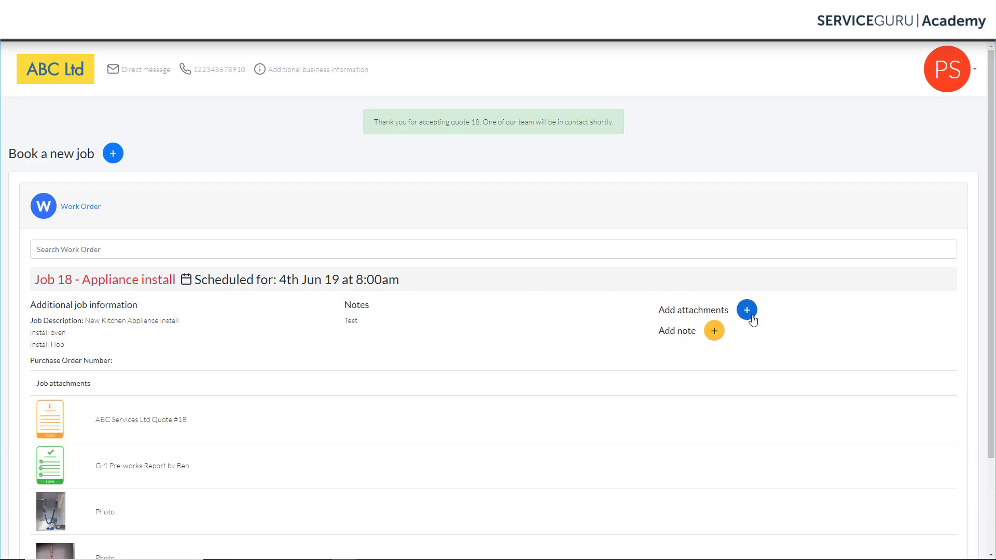
click(713, 332)
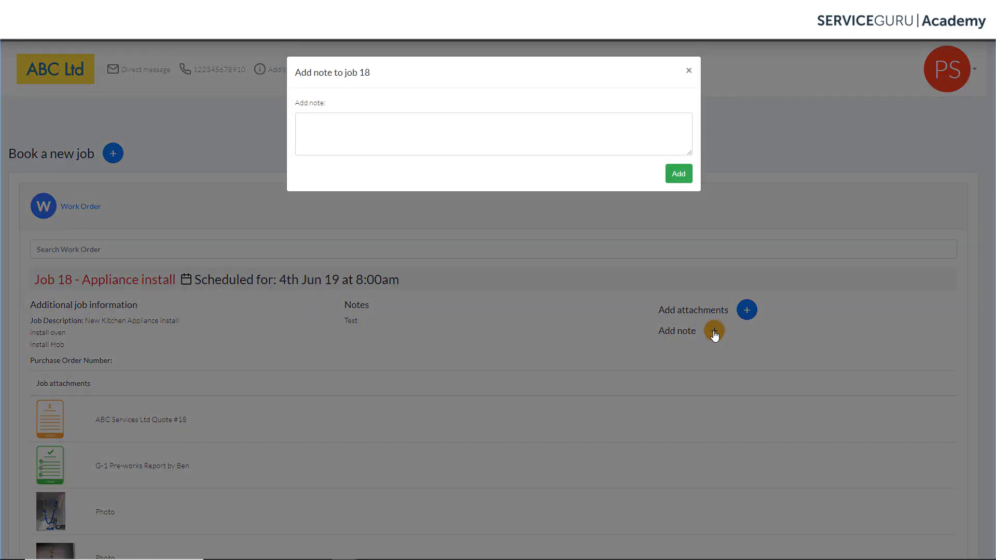
click(347, 132)
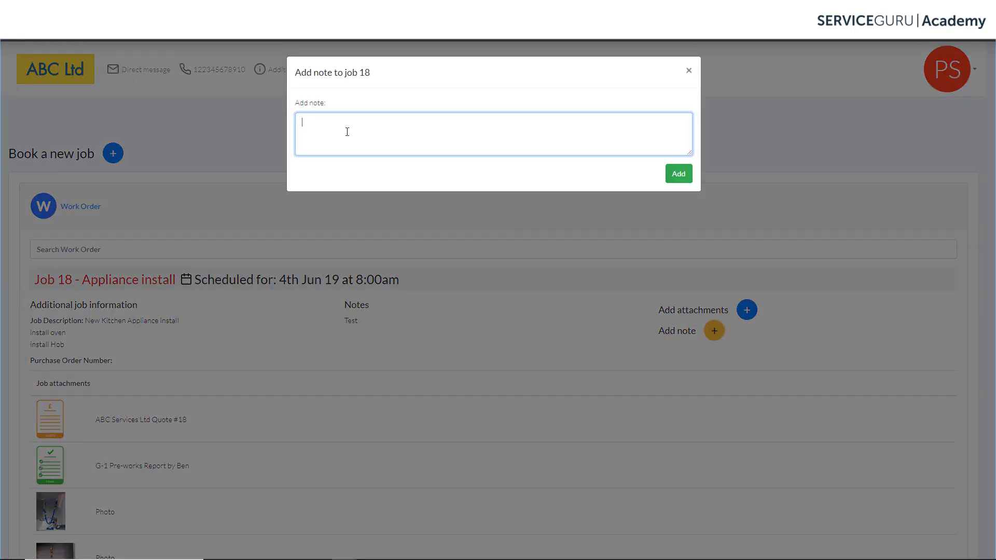
text(code 1234)
click(676, 174)
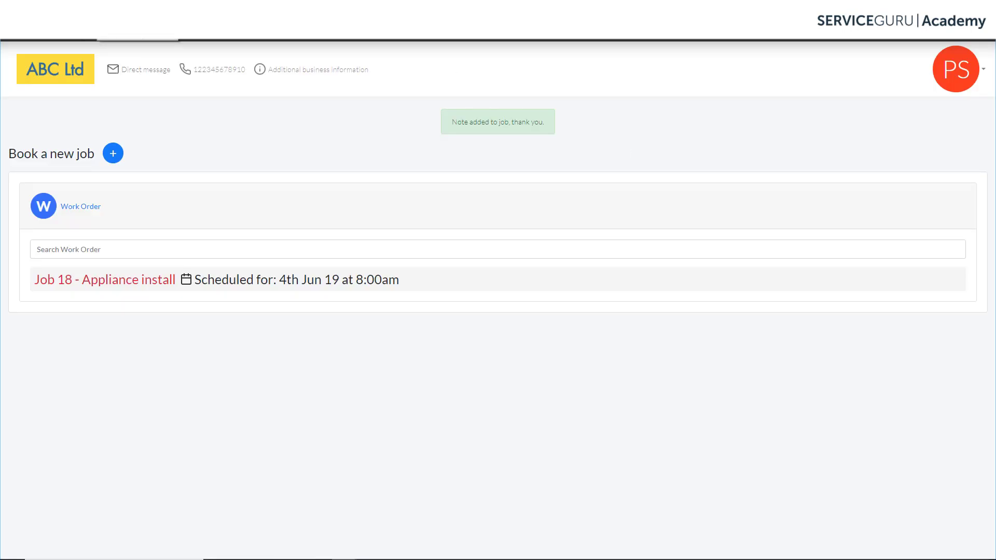
click(101, 286)
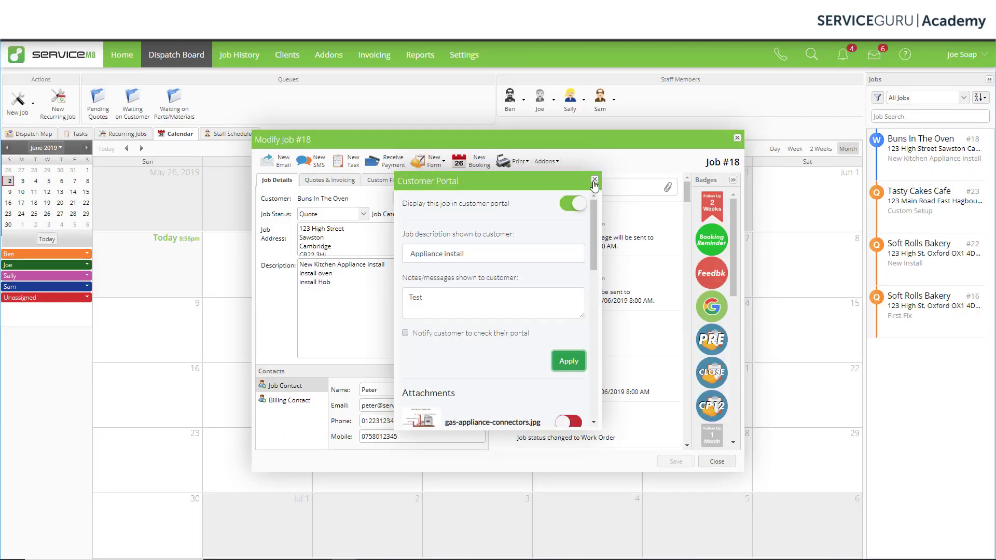
- Close the open windows and open the Buns In The Oven job's Customer Portal addon settings
click(594, 180)
click(717, 461)
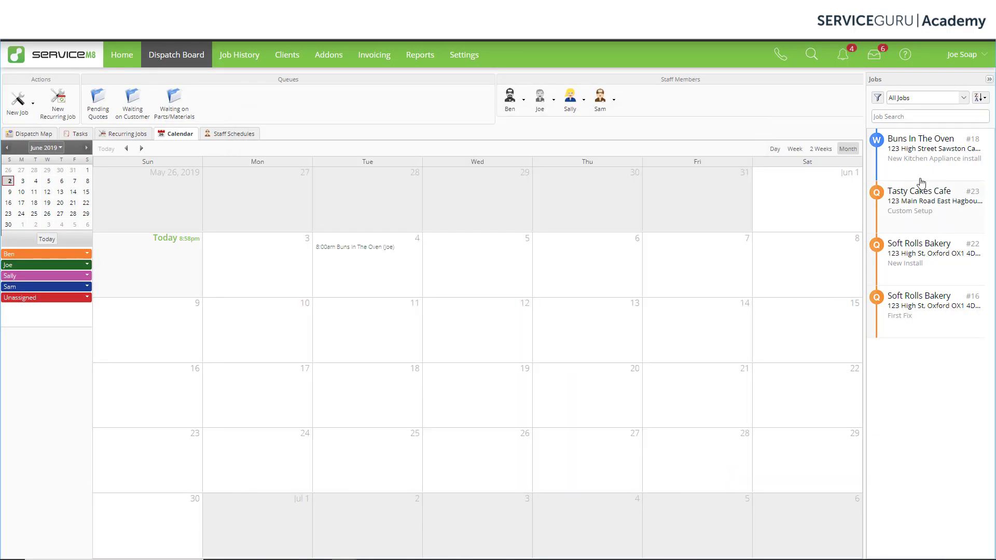
double_click(918, 167)
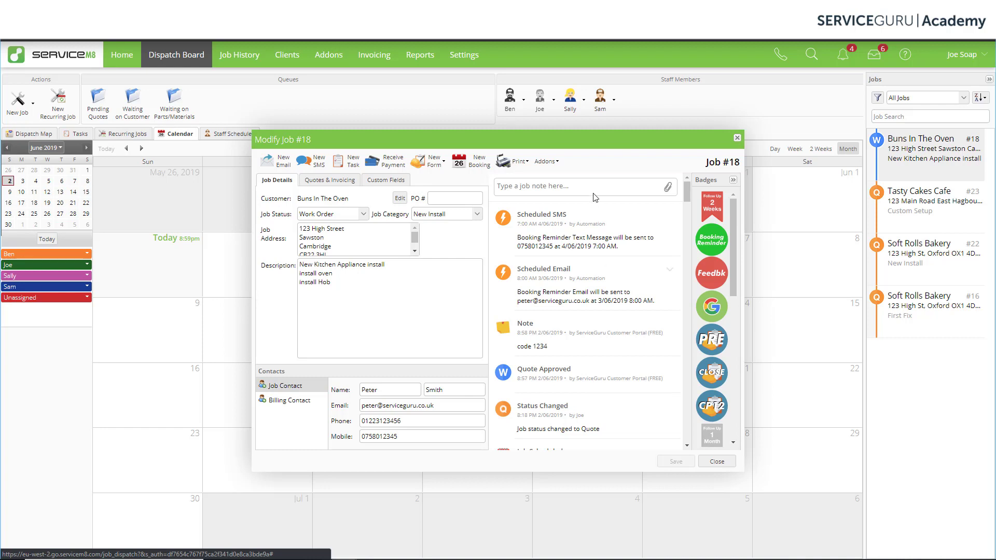
click(547, 161)
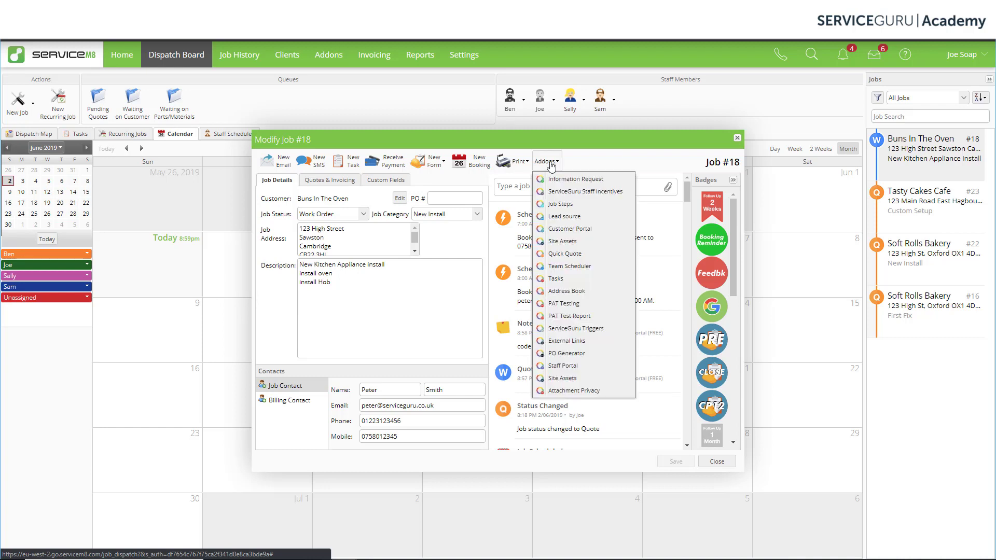
click(605, 229)
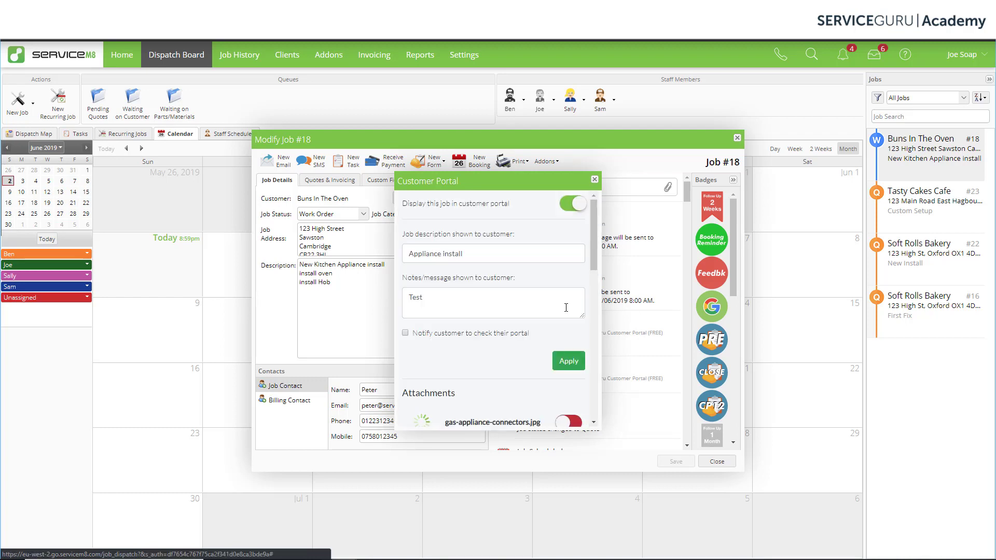
- Stop sharing the G-1 Pre-works Report and Photo attachments with the customer
scroll(557, 332, down, 3)
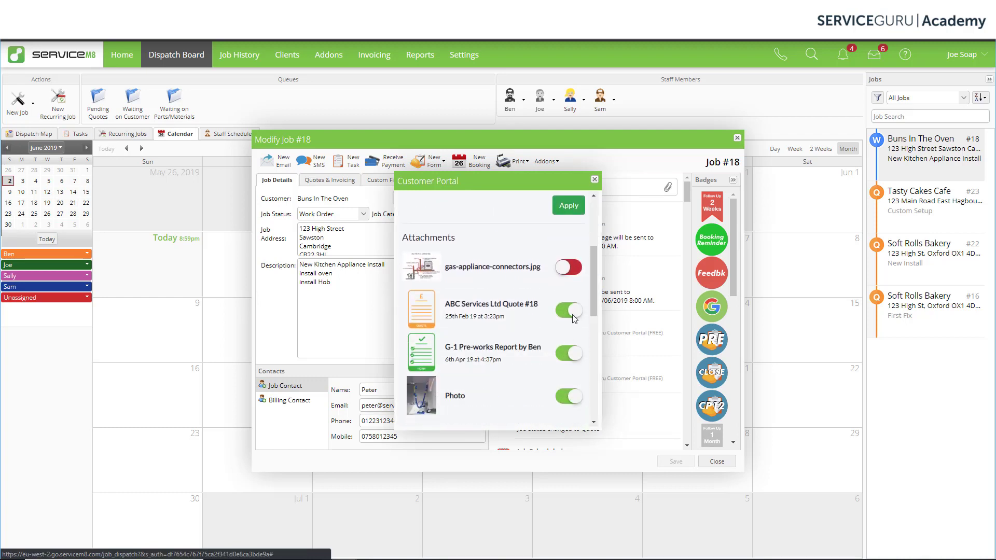
click(572, 353)
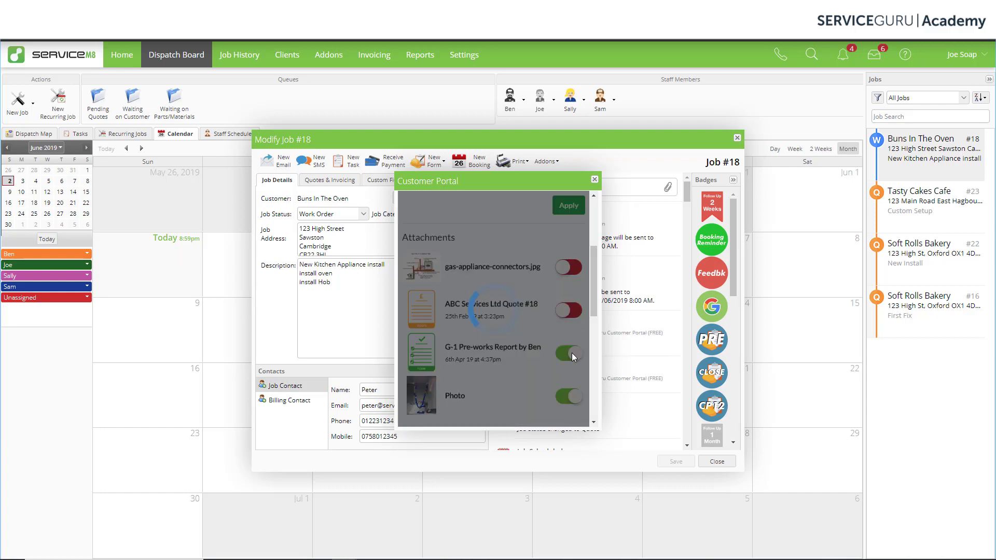
click(571, 396)
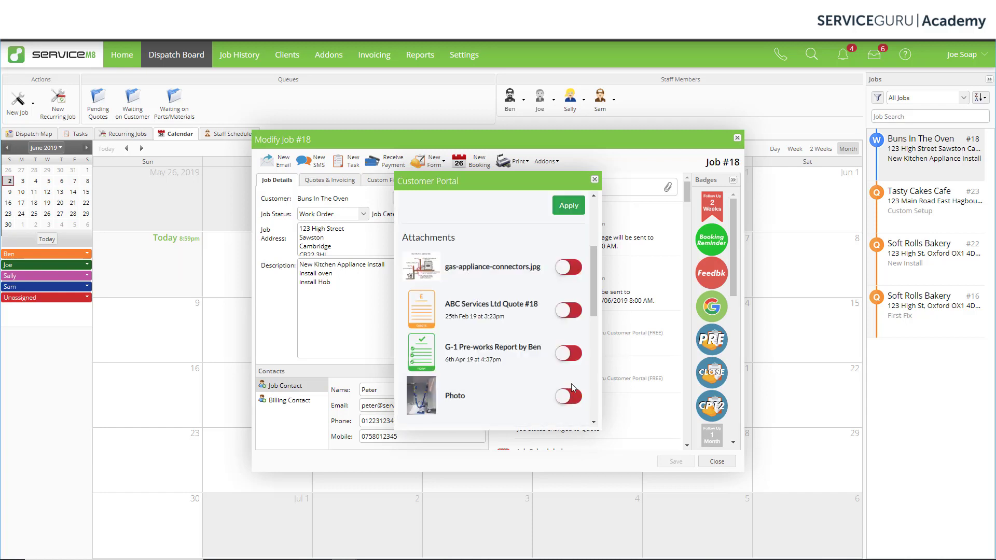
scroll(556, 297, up, 2)
scroll(557, 300, up, 1)
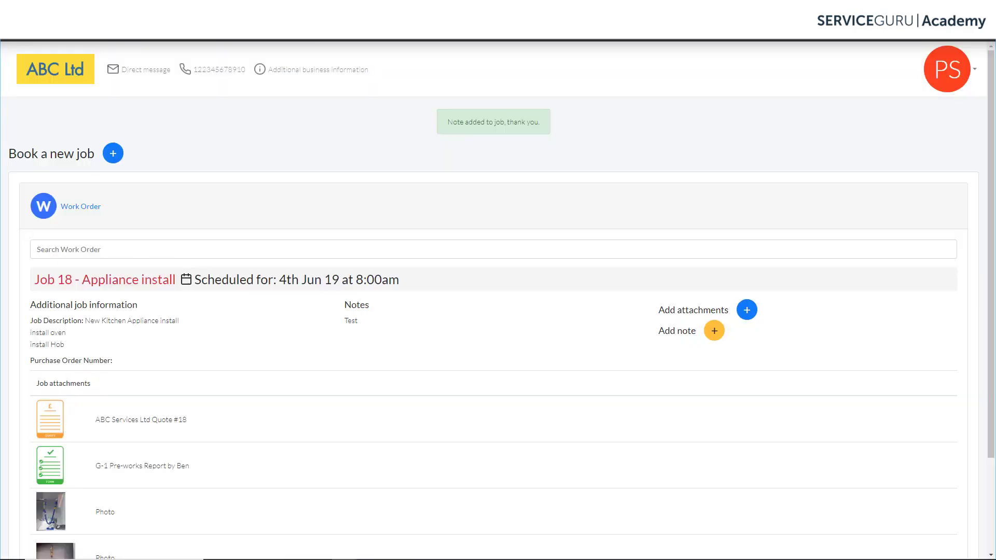
- Reload the customer portal and expand Job 18 - Appliance install to check its attachments
click(47, 38)
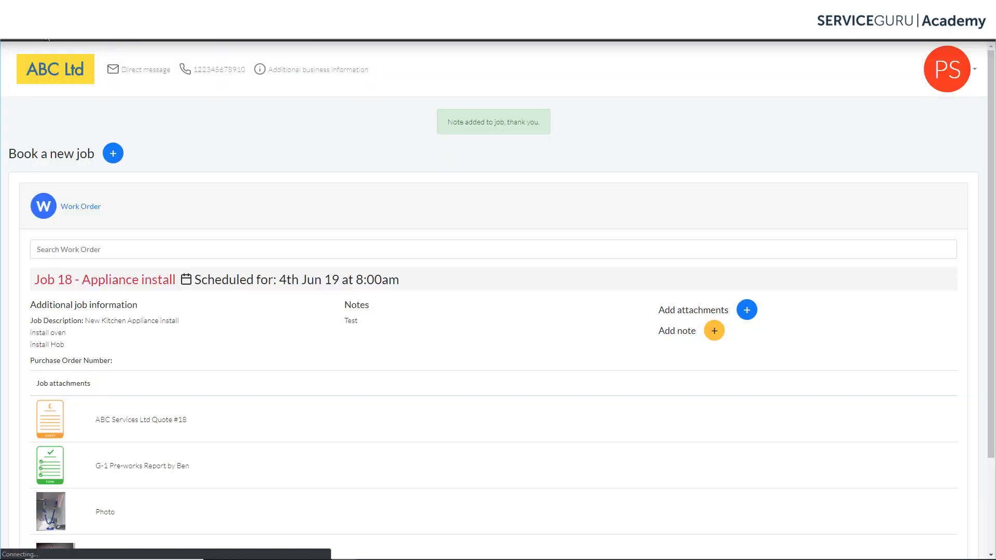
click(120, 254)
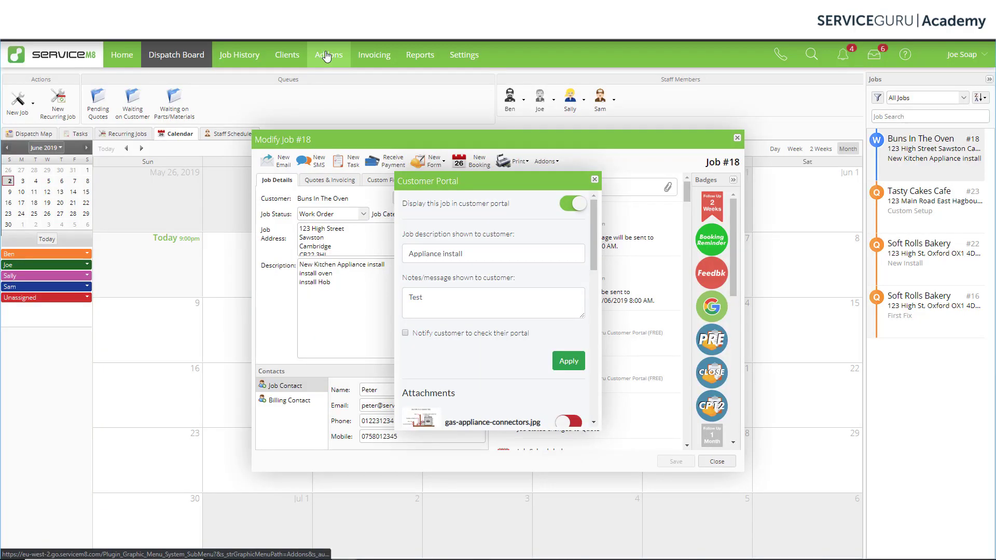
- Open the ServiceGuru Customer Portal addon from Addons and view its job creation settings
click(325, 56)
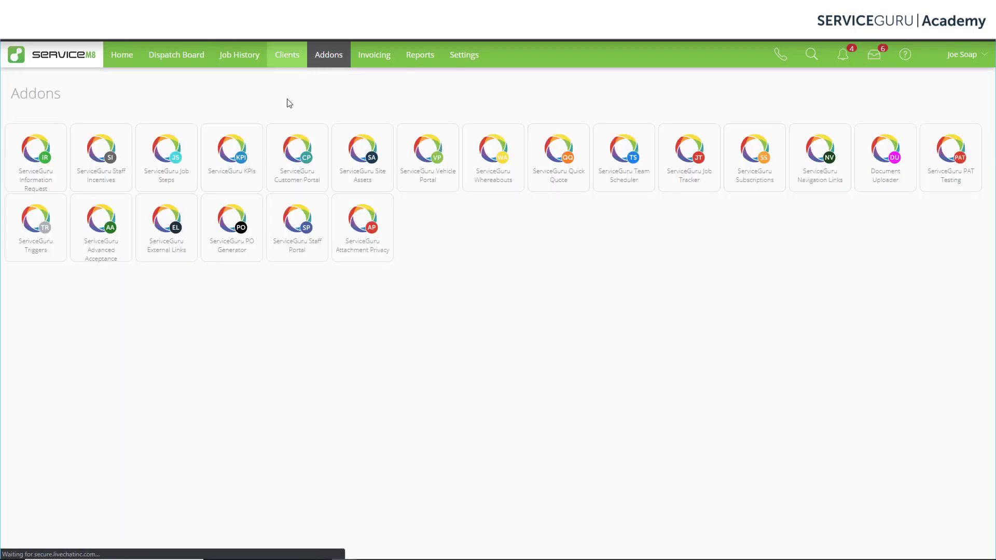
click(302, 161)
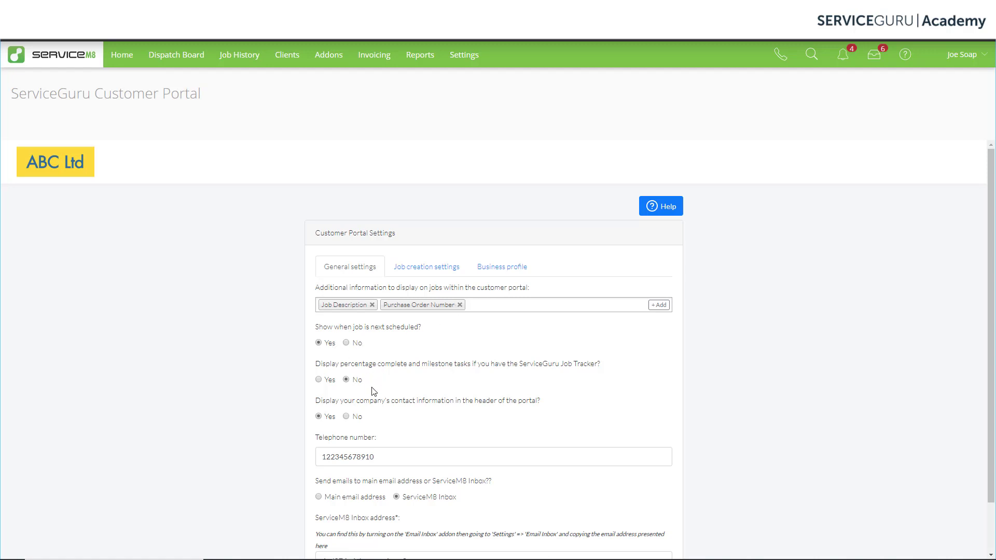
scroll(374, 400, down, 1)
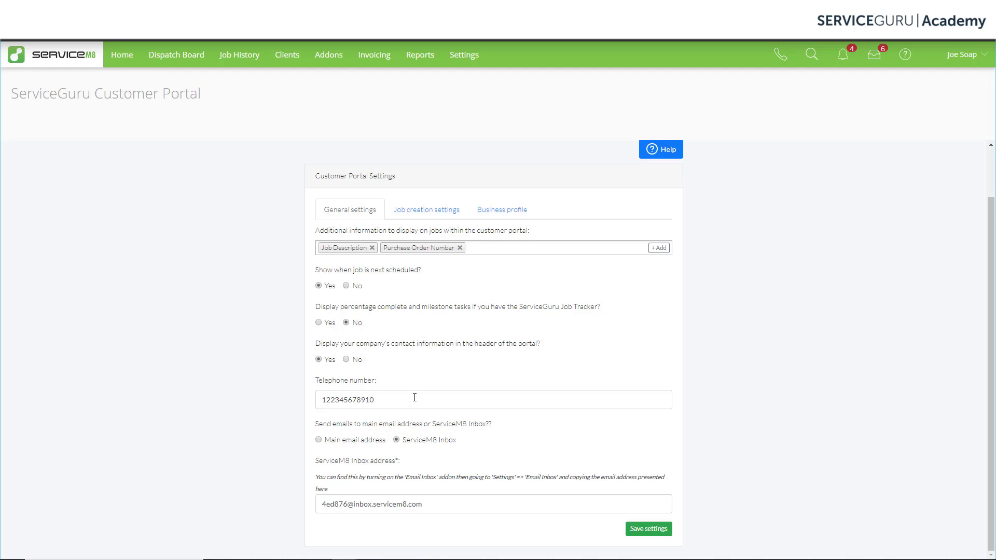
click(418, 209)
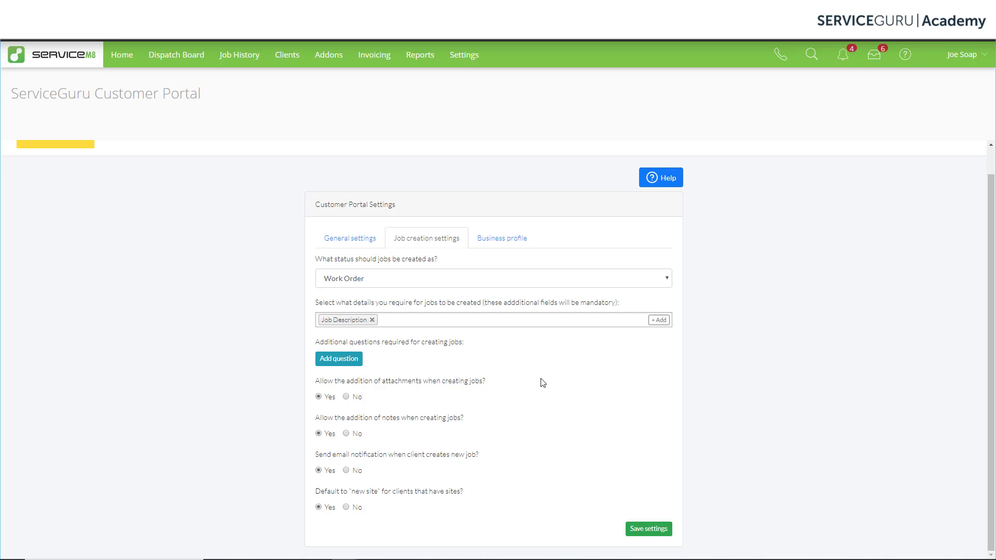
- Scroll through the Business profile settings, then go back to the Addons list
click(511, 241)
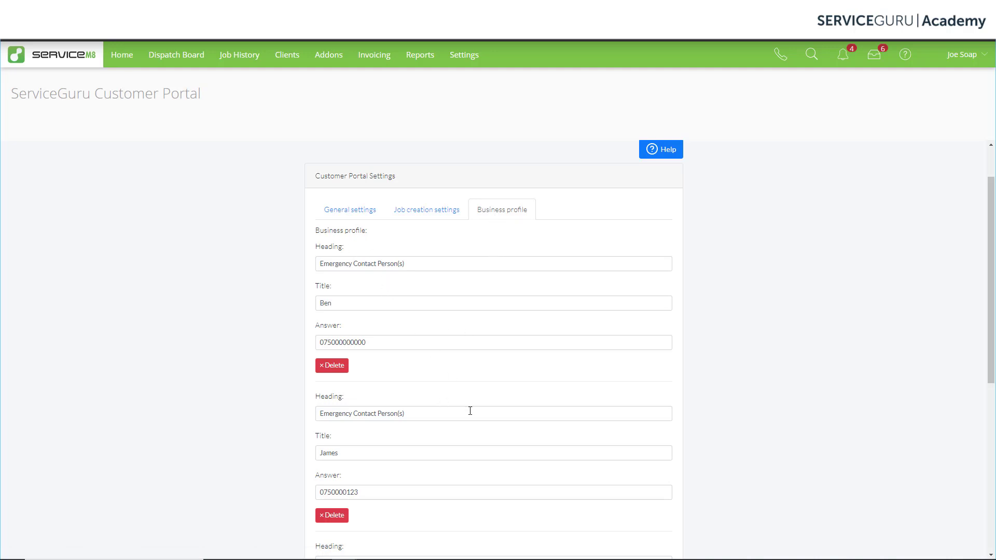
scroll(470, 411, down, 2)
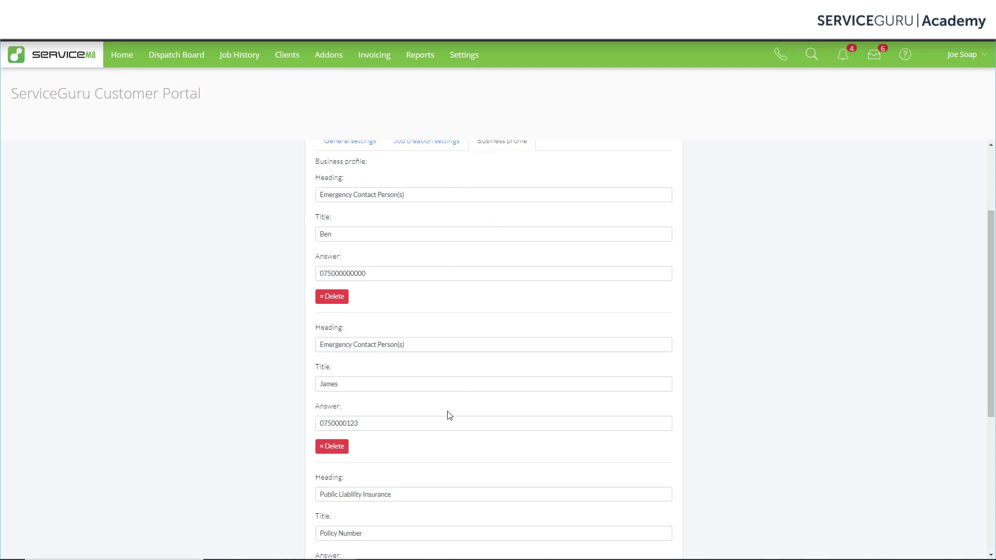
scroll(496, 389, down, 3)
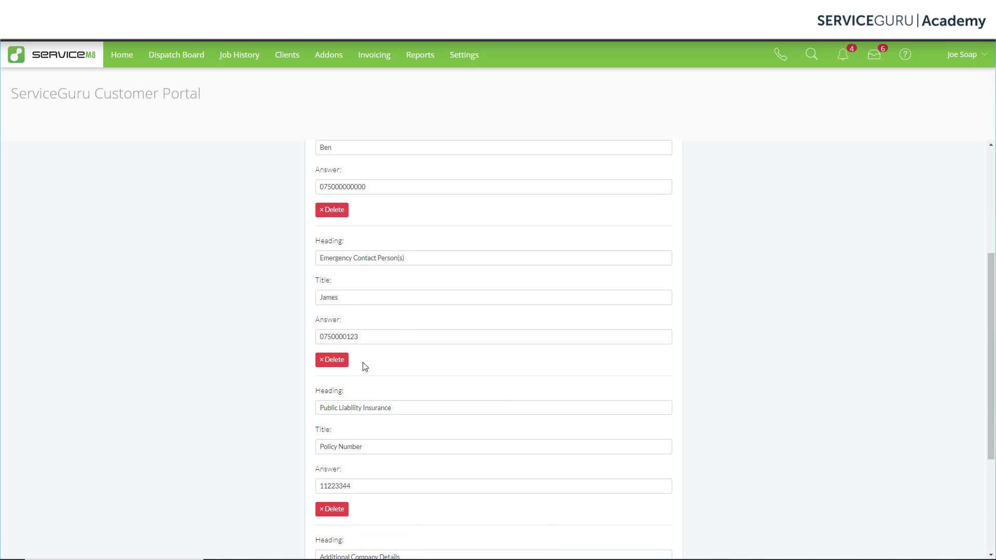
scroll(486, 439, down, 3)
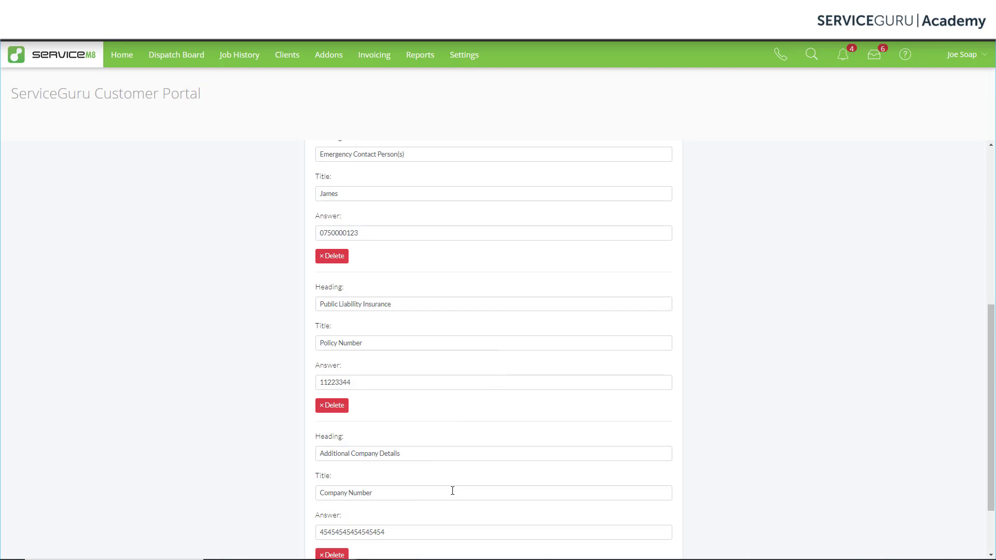
scroll(452, 491, down, 2)
scroll(453, 491, up, 10)
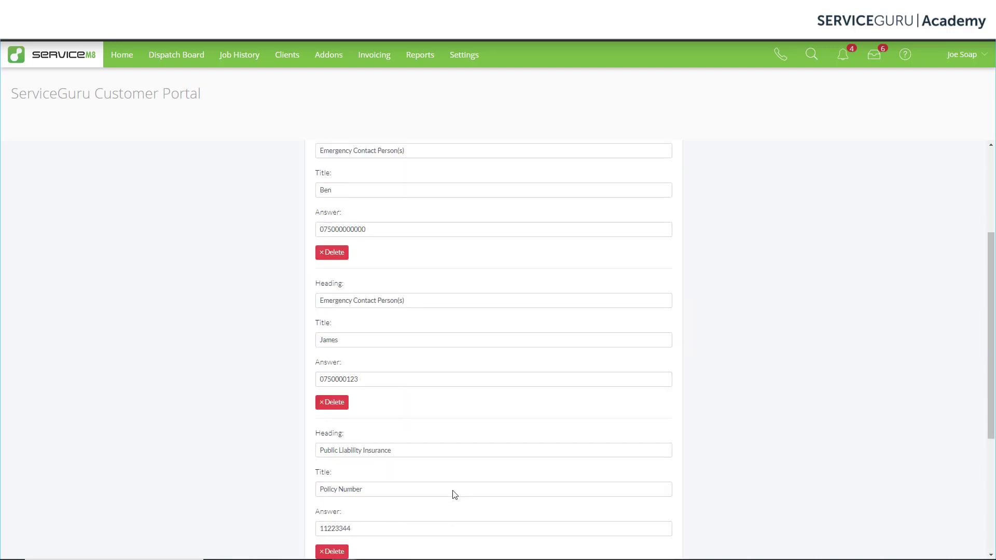
click(332, 56)
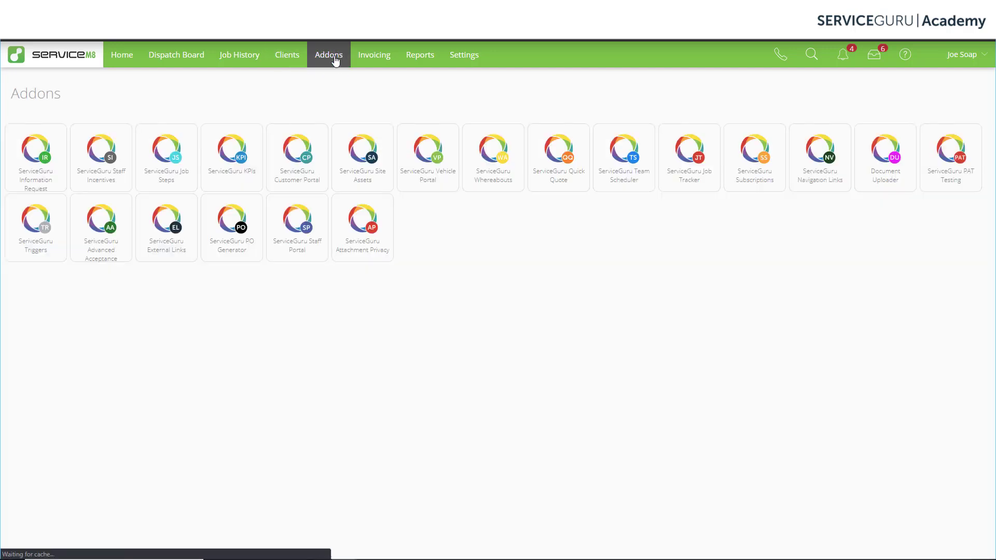
- Open the ServiceGuru Customer Portal tile on the Addons page
click(290, 170)
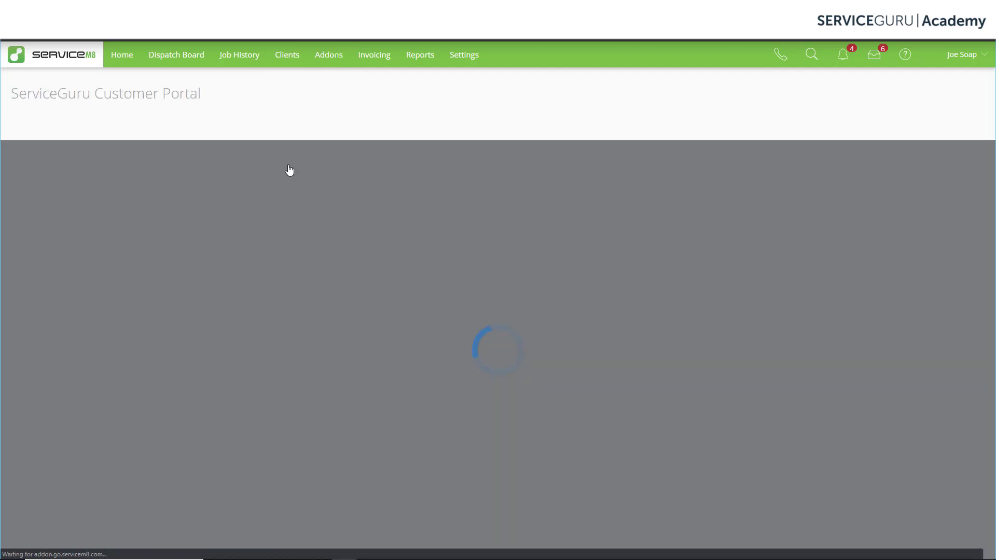